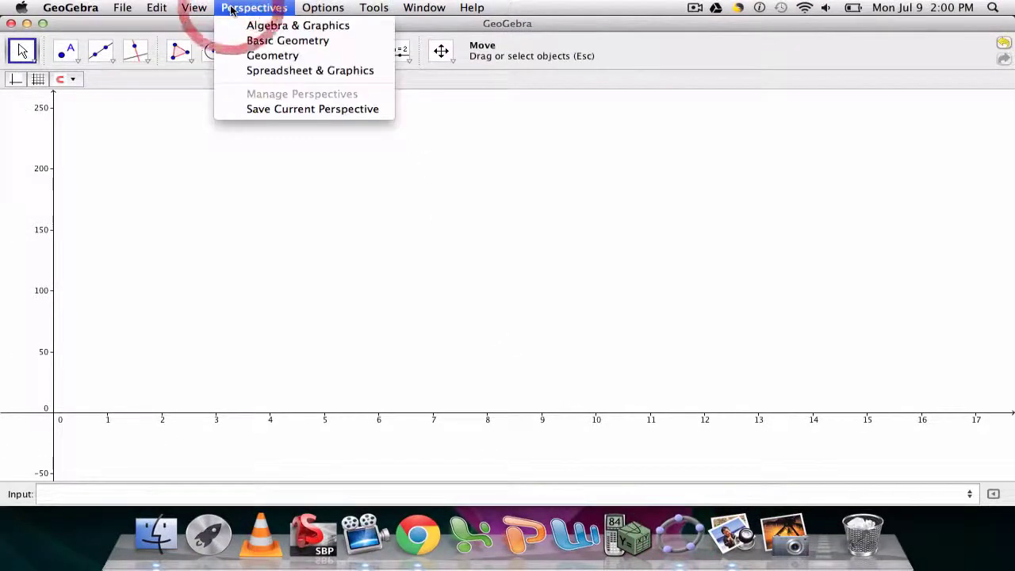
- Switch to the Spreadsheet & Graphics layout and add headings '# of Edges' in A1 and 'Surface Area' in B1
left_click(241, 70)
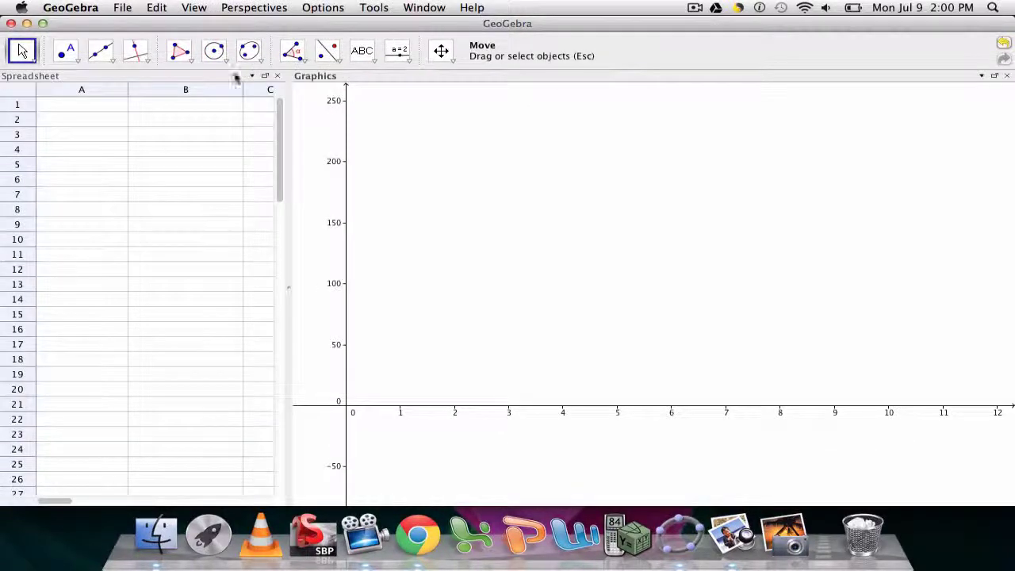
left_click(91, 106)
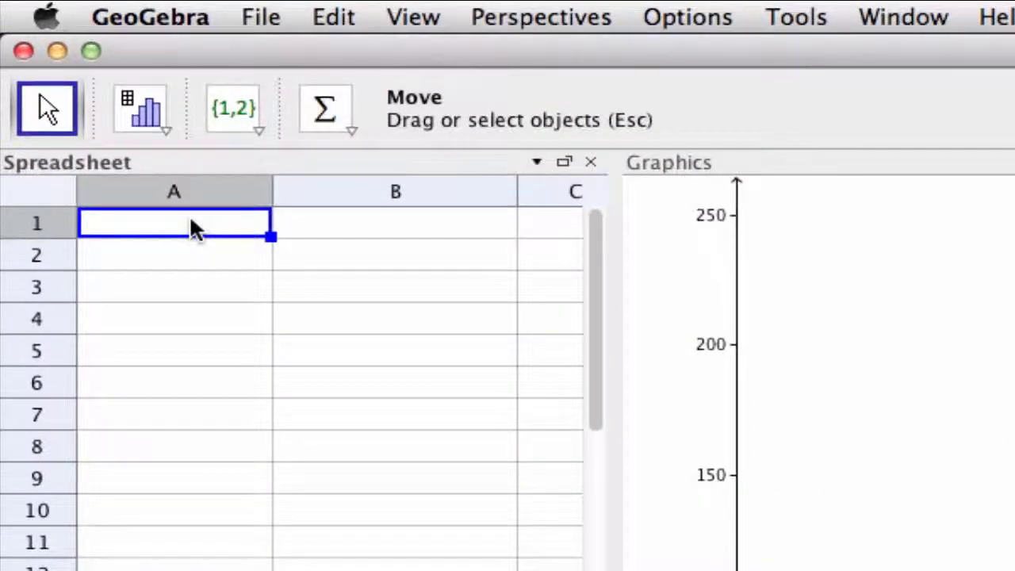
type("#")
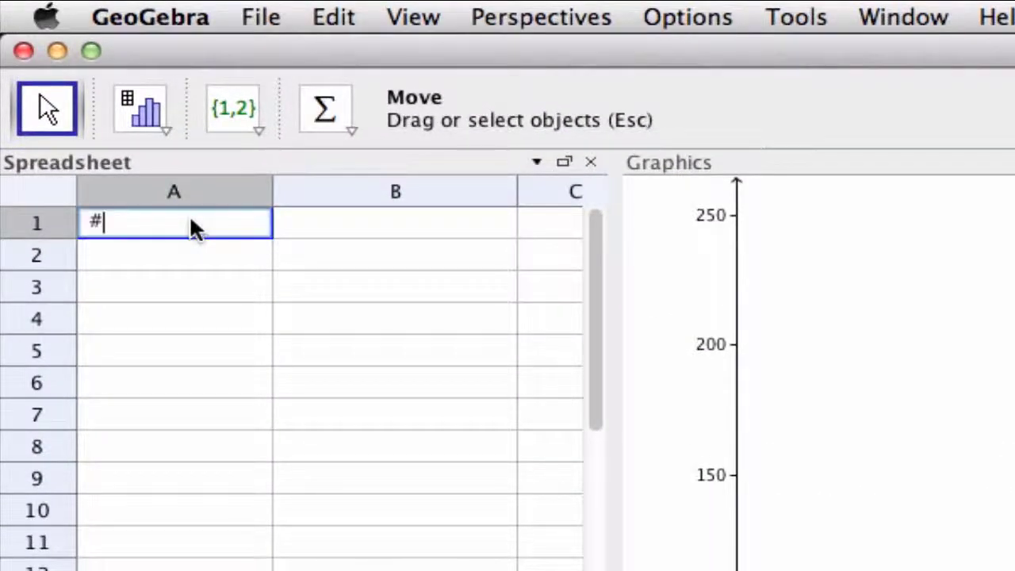
type(" of Edges")
key("Return")
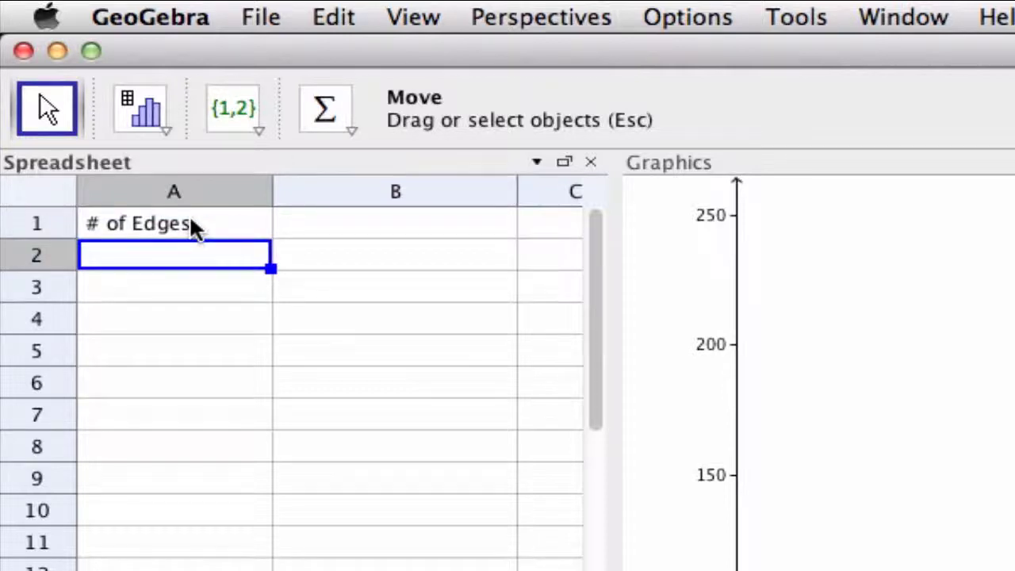
key("Up")
key("Right")
type("S")
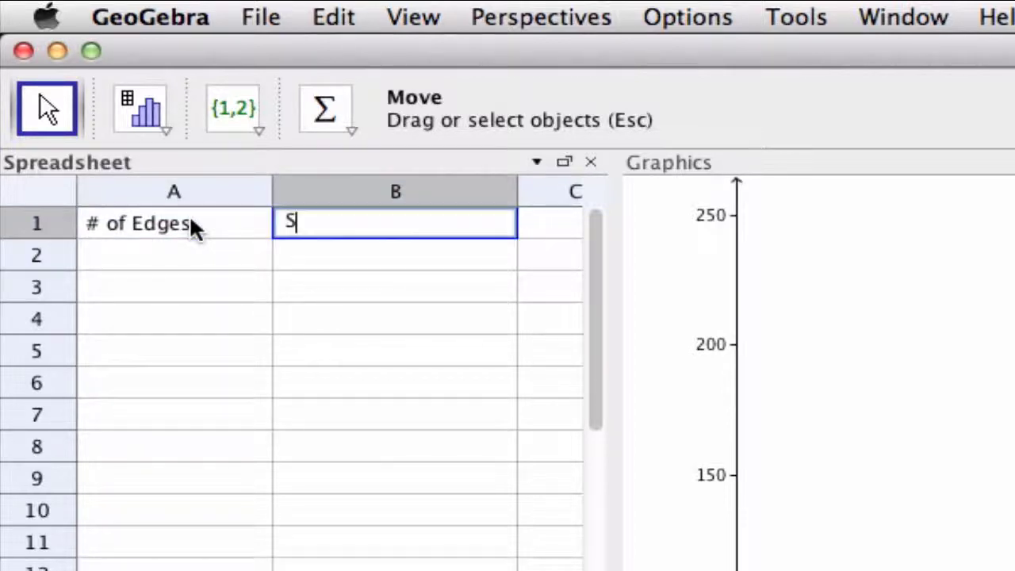
type("urface Area")
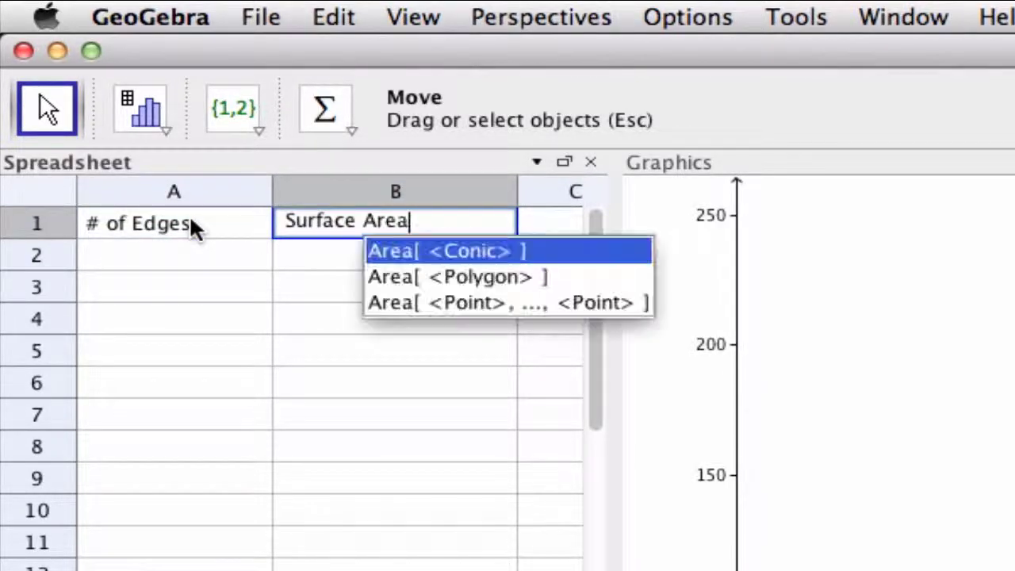
key("BackSpace")
type("a")
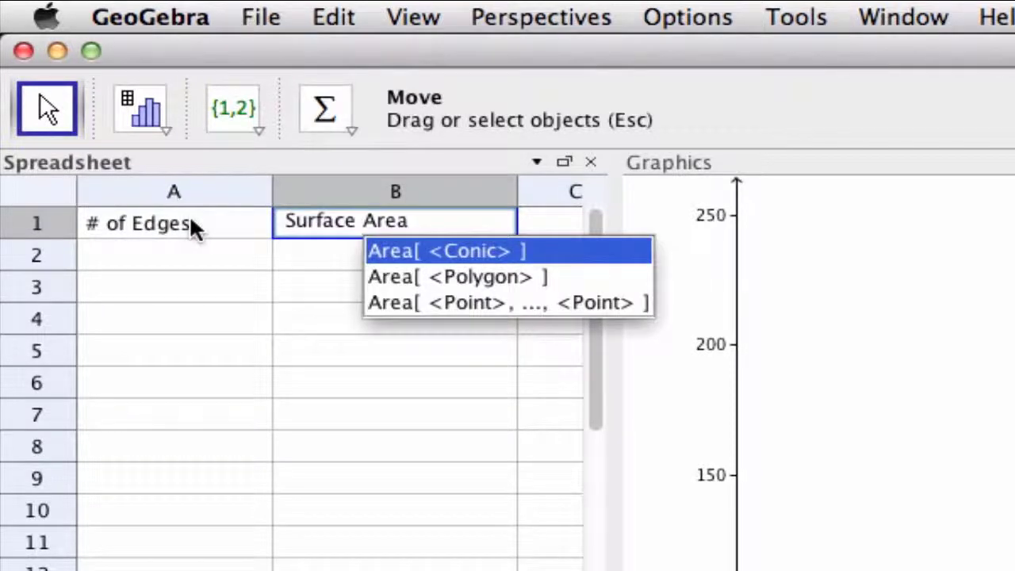
key("Return")
- Enter edge lengths 1 and 2 in A2:A3 and extend column A down to 10
key("Left")
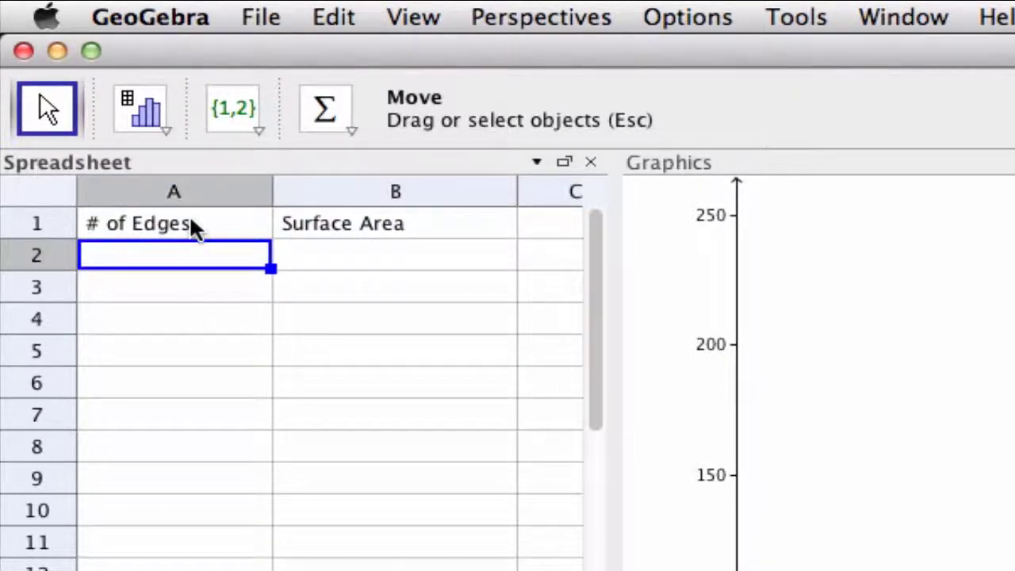
type("1")
key("Return")
type("2")
key("Return")
key("Up")
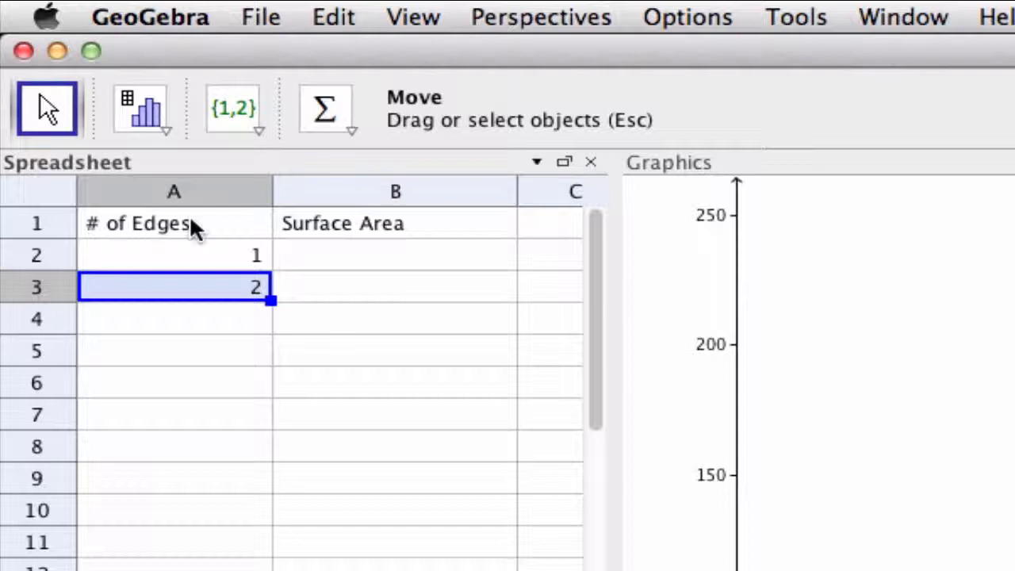
left_click_drag(208, 250, 266, 539)
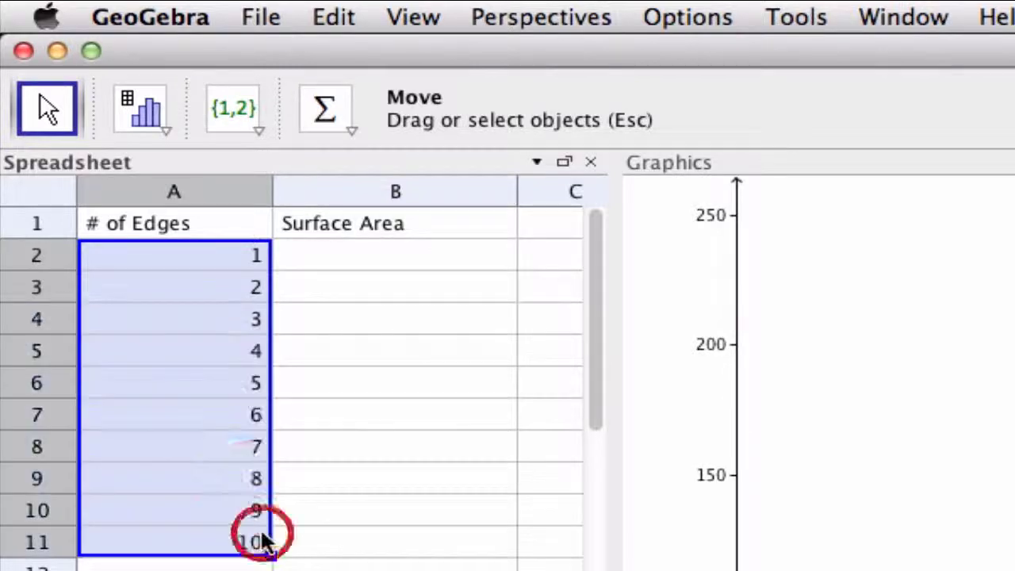
left_click(362, 261)
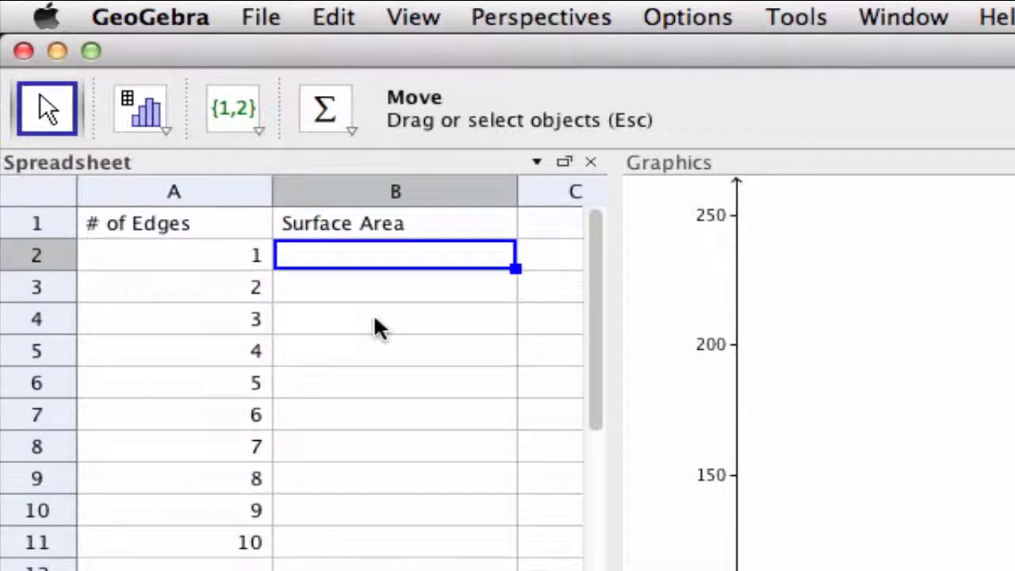
- Enter surface area 6 in B2 and 24 in B3, then review them against the edge lengths
type("6")
key("Return")
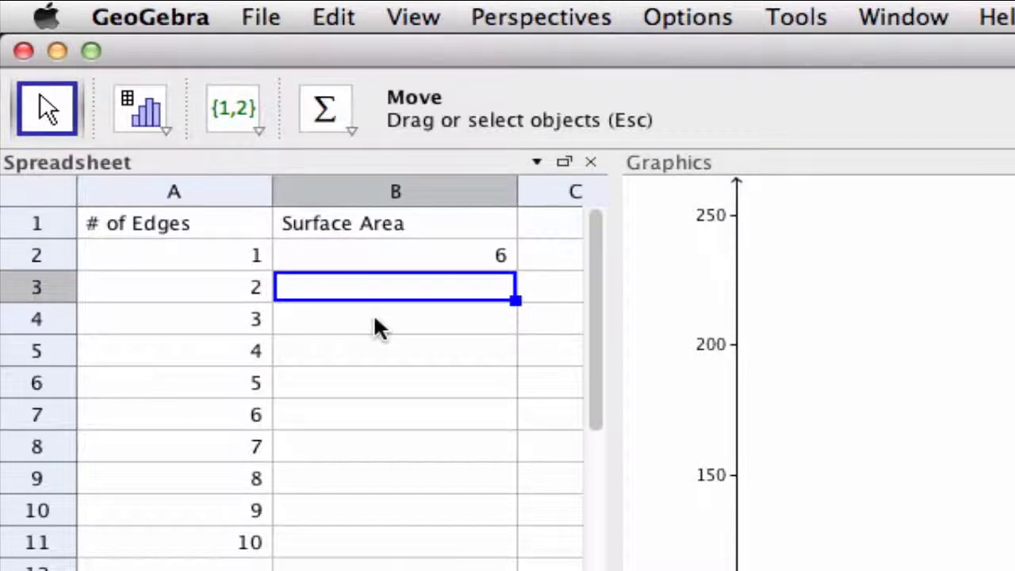
type("24")
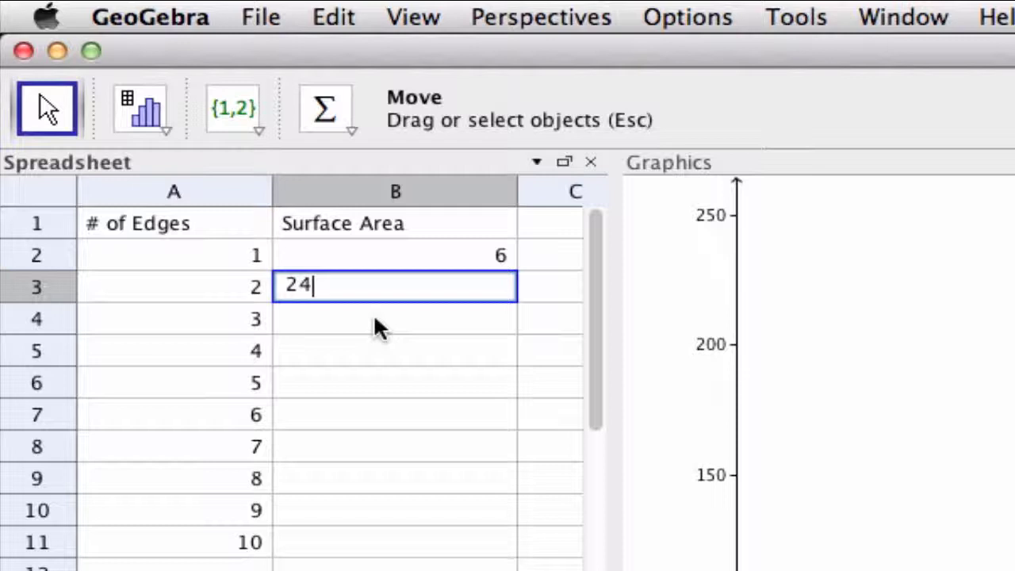
key("Return")
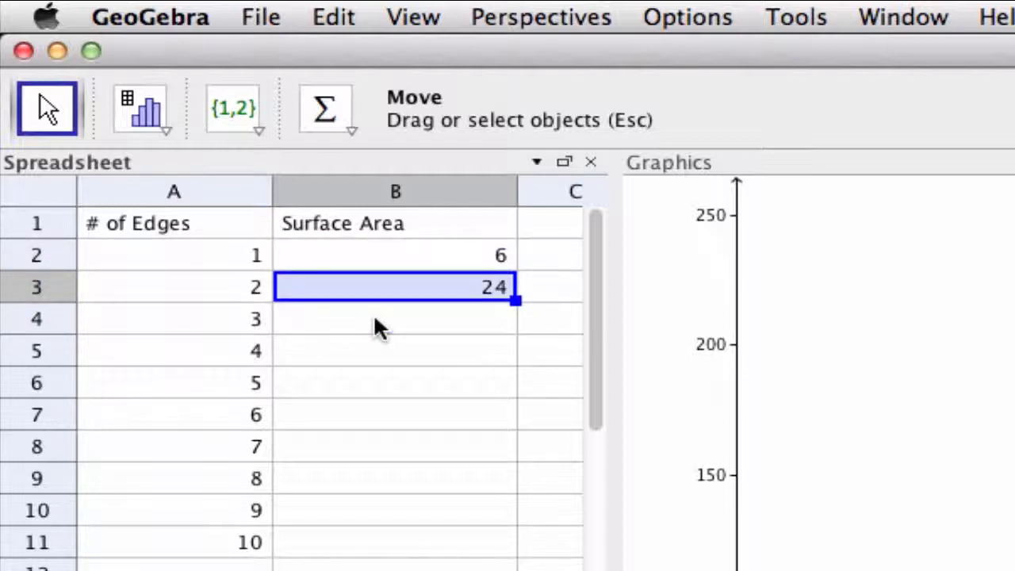
key("Left")
key("Right")
key("Down")
key("Down")
key("Down")
key("Down")
key("Down")
key("Down")
key("Down")
key("Down")
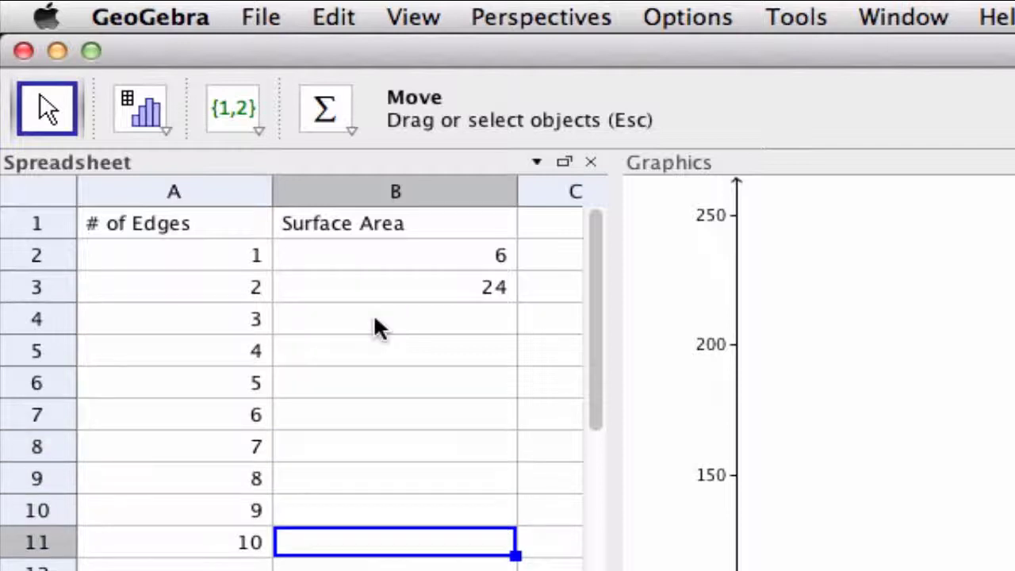
key("Up")
key("Up")
key("Up")
key("Up")
key("Up")
key("Up")
key("Up")
key("Up")
key("Up")
key("Left")
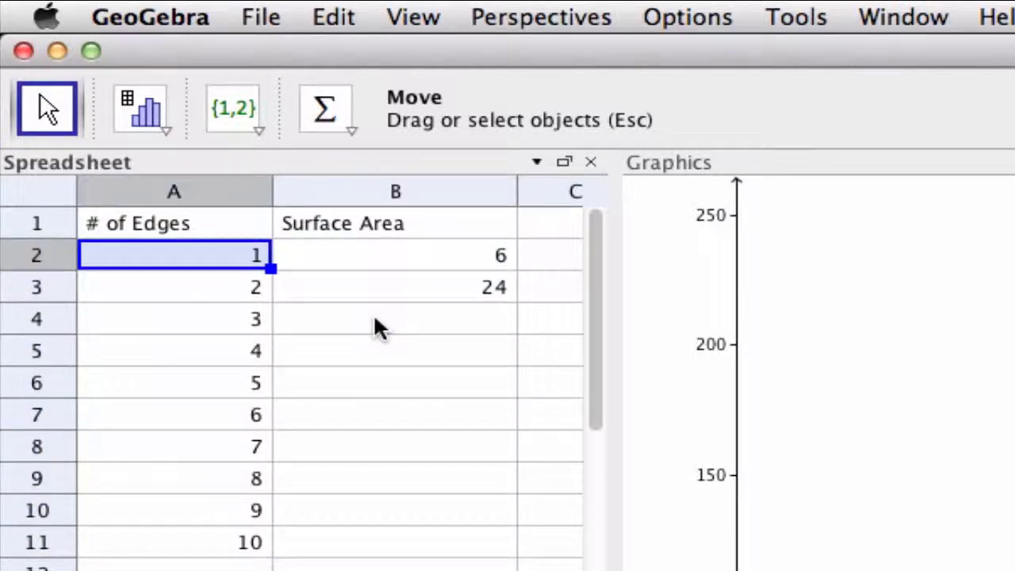
key("Down")
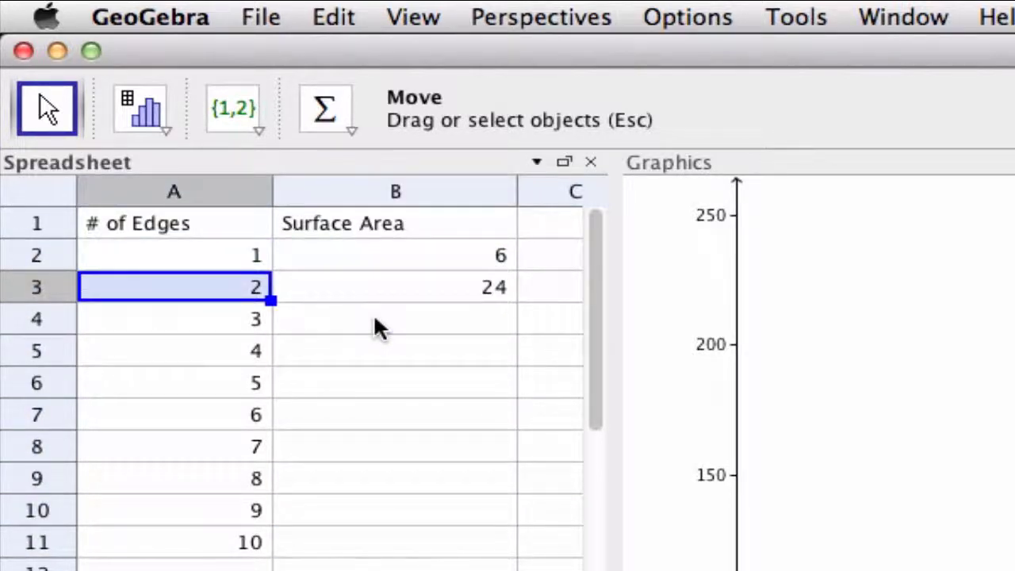
key("Right")
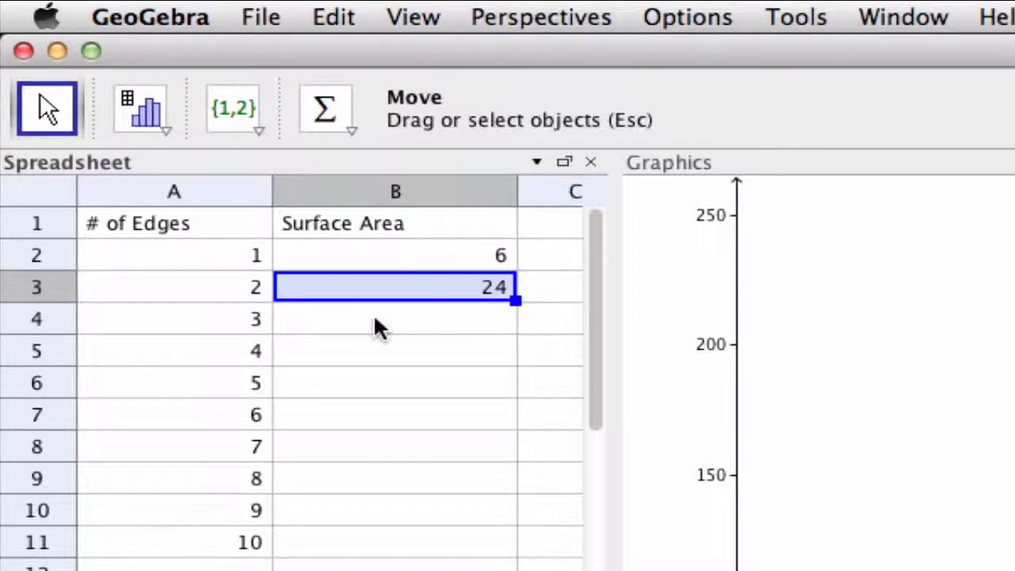
key("Up")
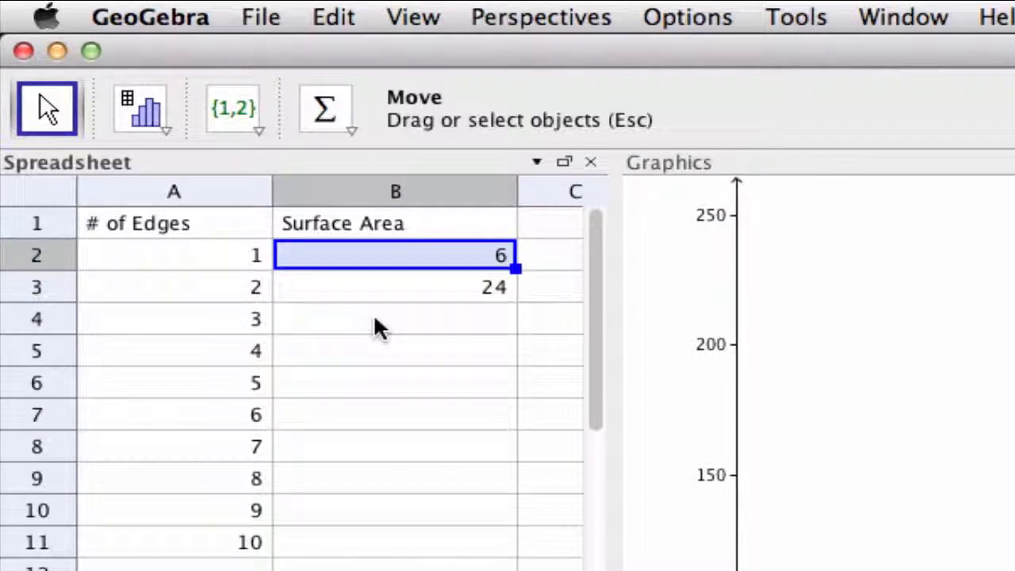
- Put =A2*A2*6 in B2 and fill it down to B11, giving areas 6 to 600
type("=")
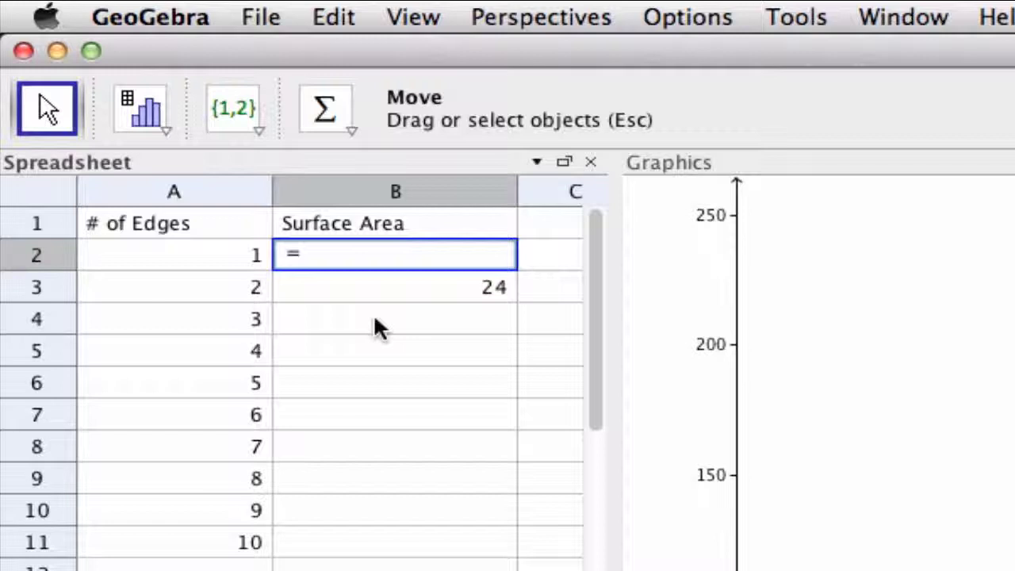
type("A2")
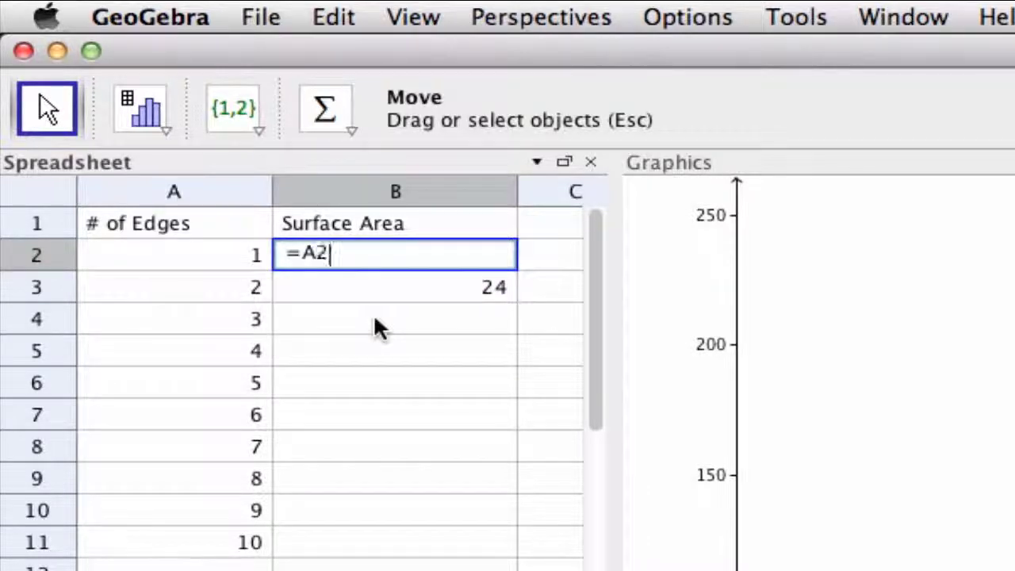
type("*Q")
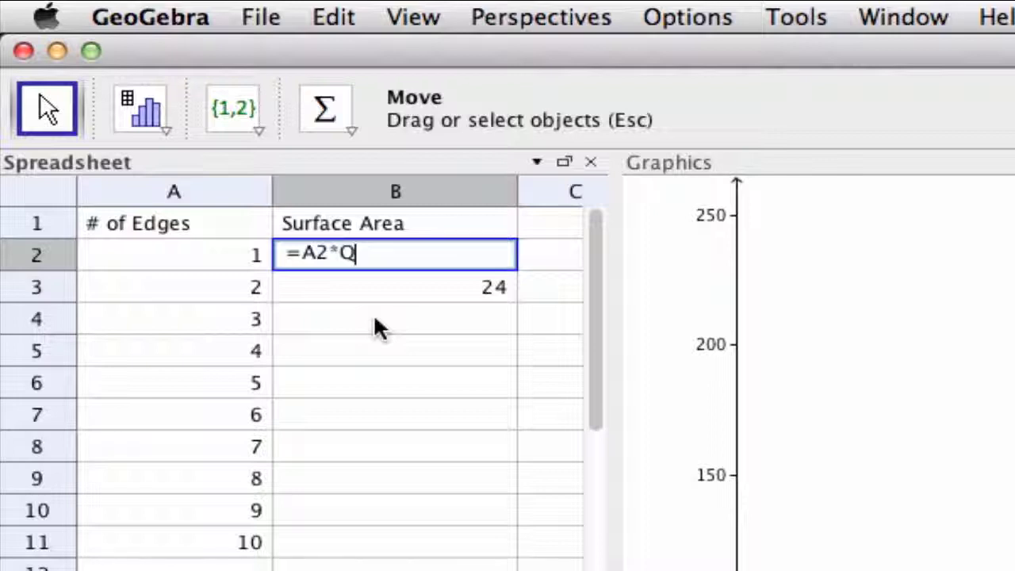
type("A")
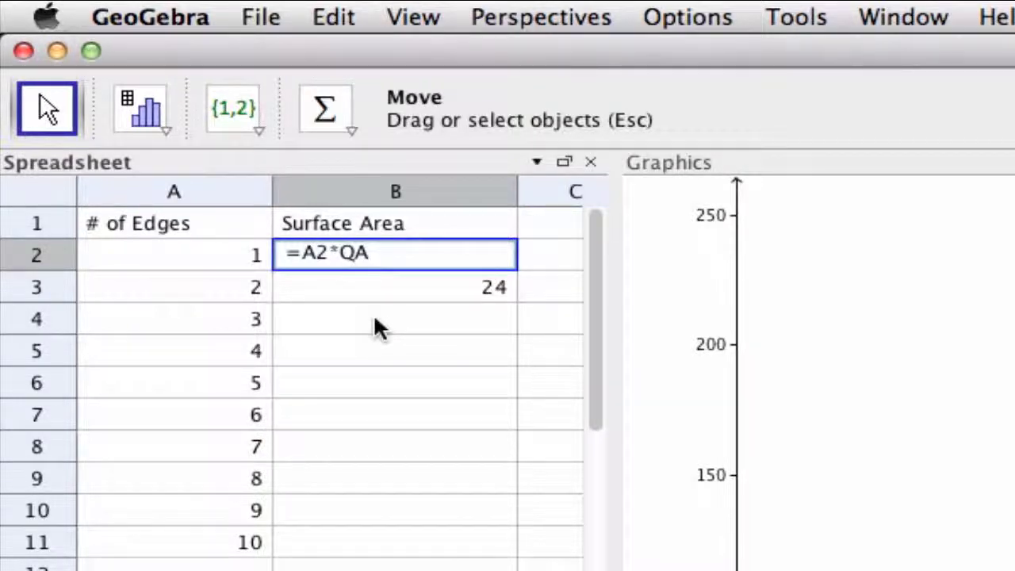
key("BackSpace")
key("BackSpace")
type("A")
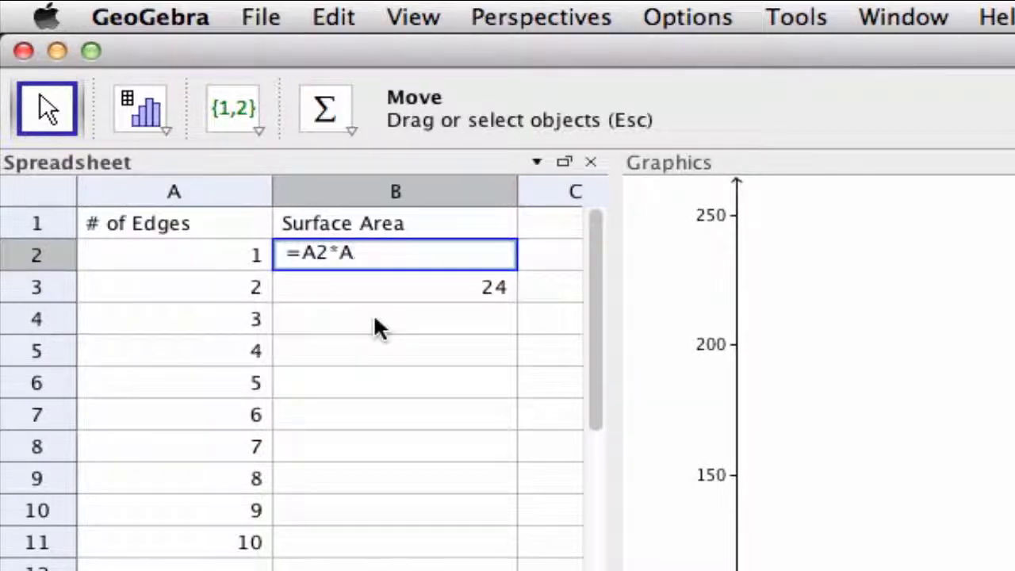
type("2 * 6")
key("Return")
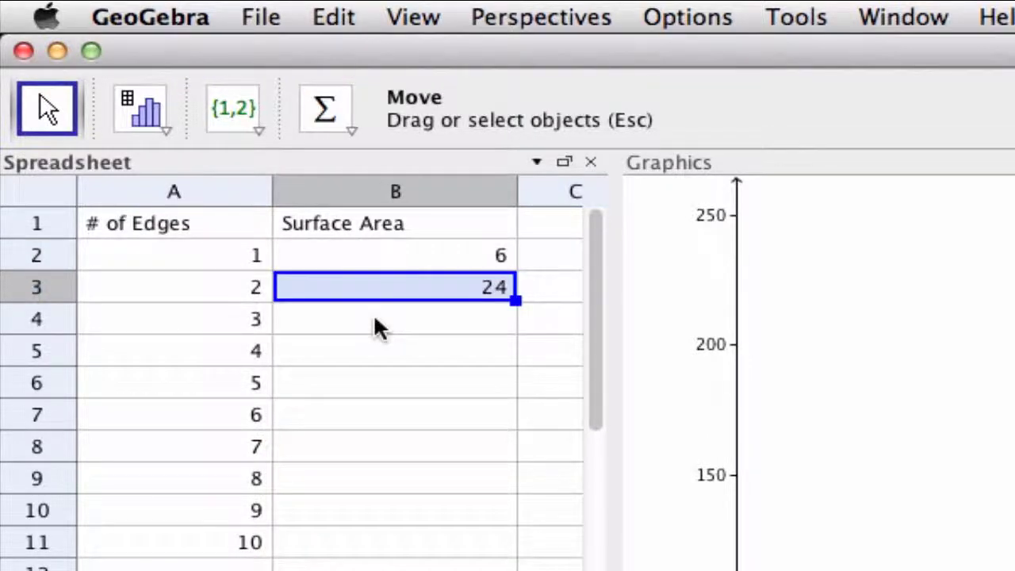
left_click(509, 257)
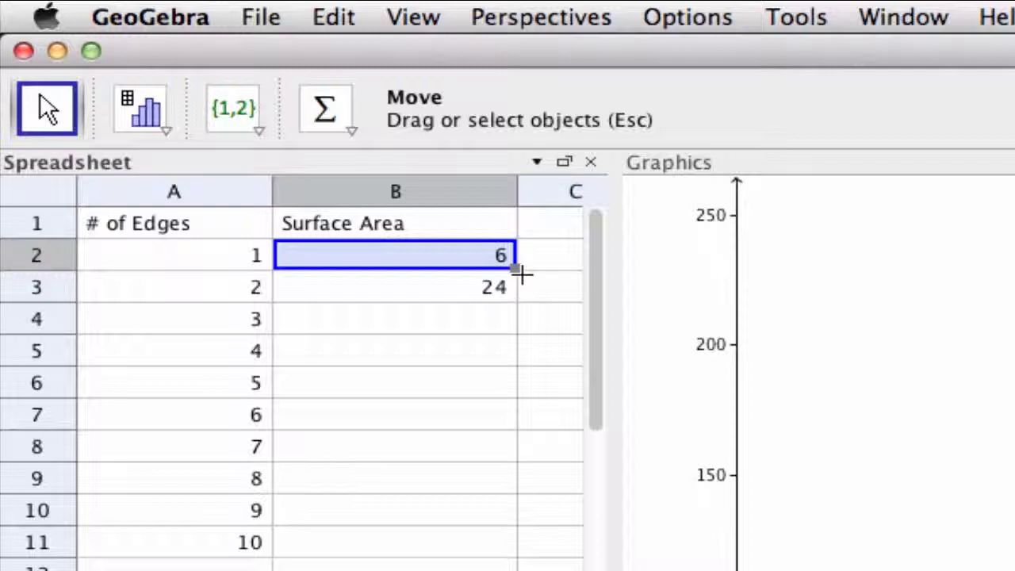
left_click_drag(521, 272, 468, 559)
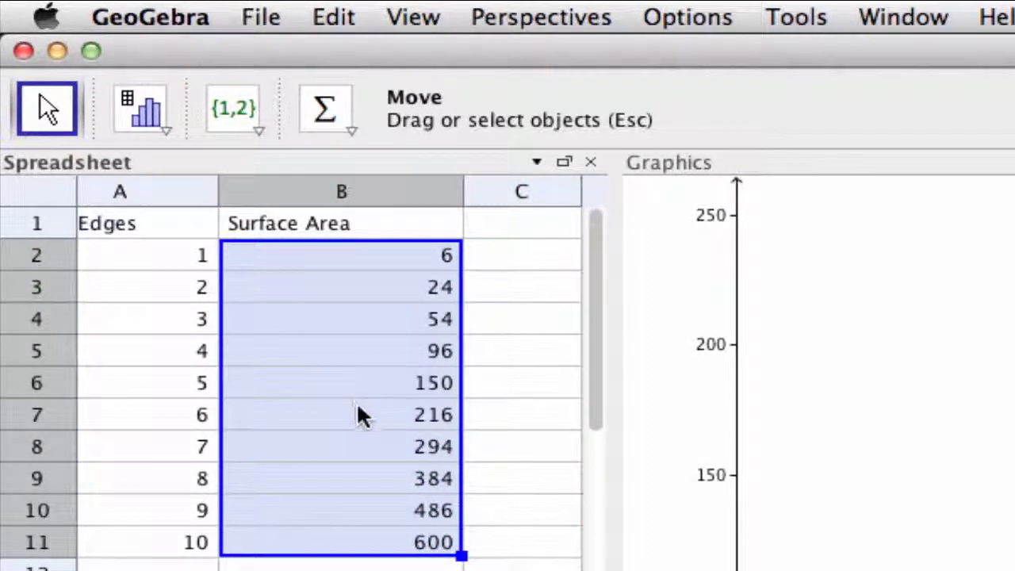
left_click(376, 385)
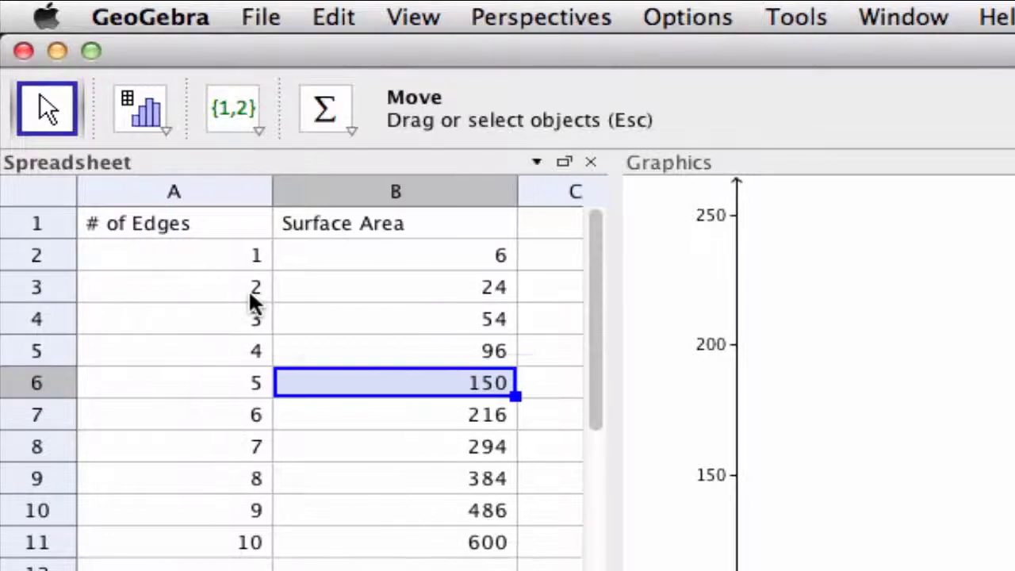
- Create a list of points from A2:B11 to plot edge length against surface area
left_click_drag(189, 263, 371, 539)
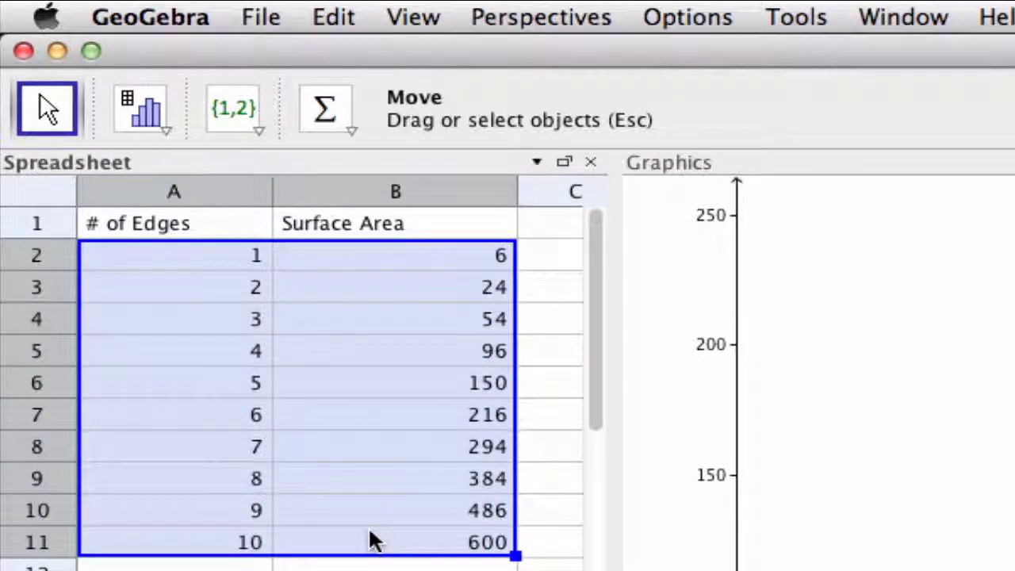
right_click(374, 541)
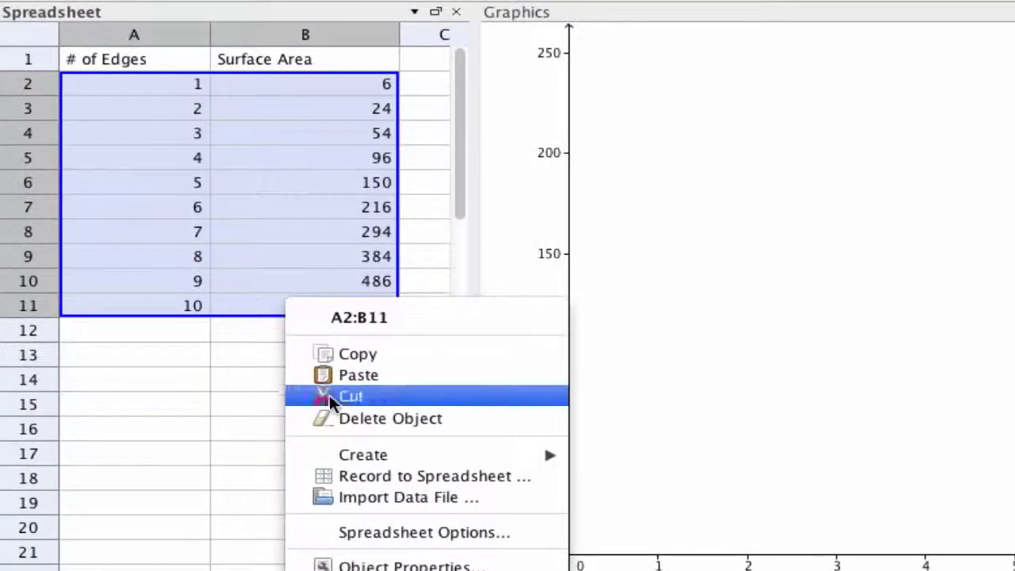
mouse_move(450, 570)
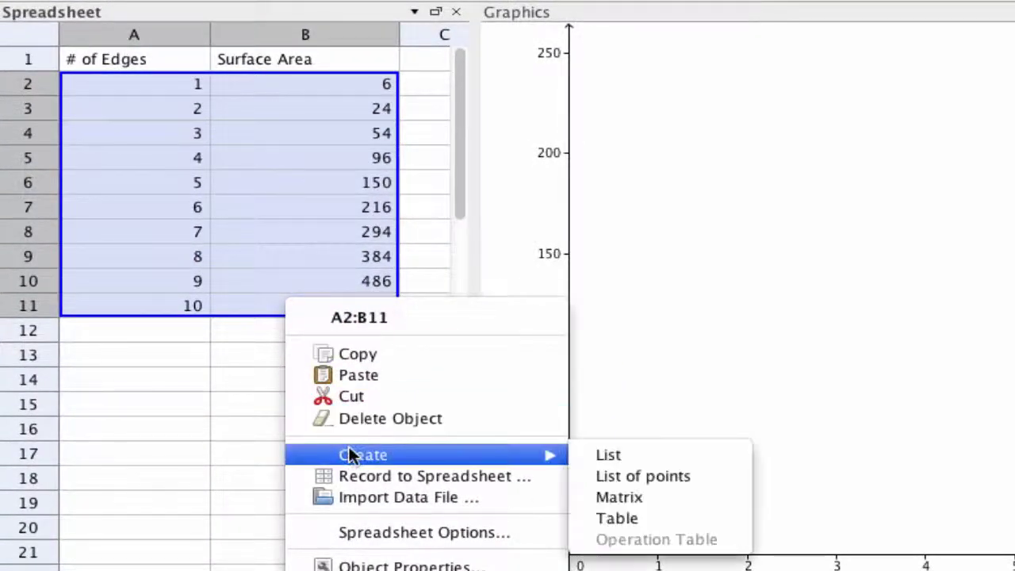
left_click(620, 476)
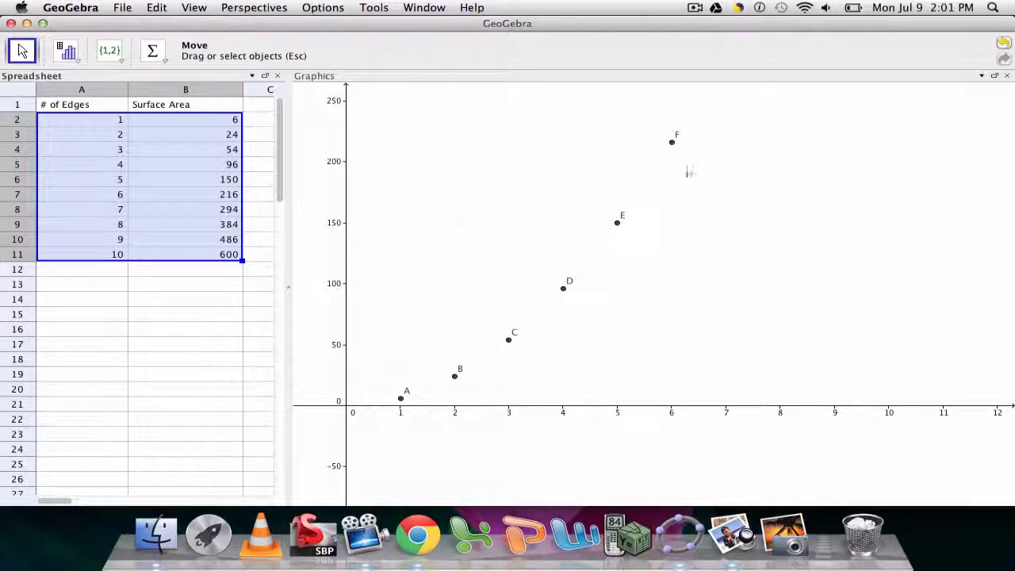
left_click(438, 269)
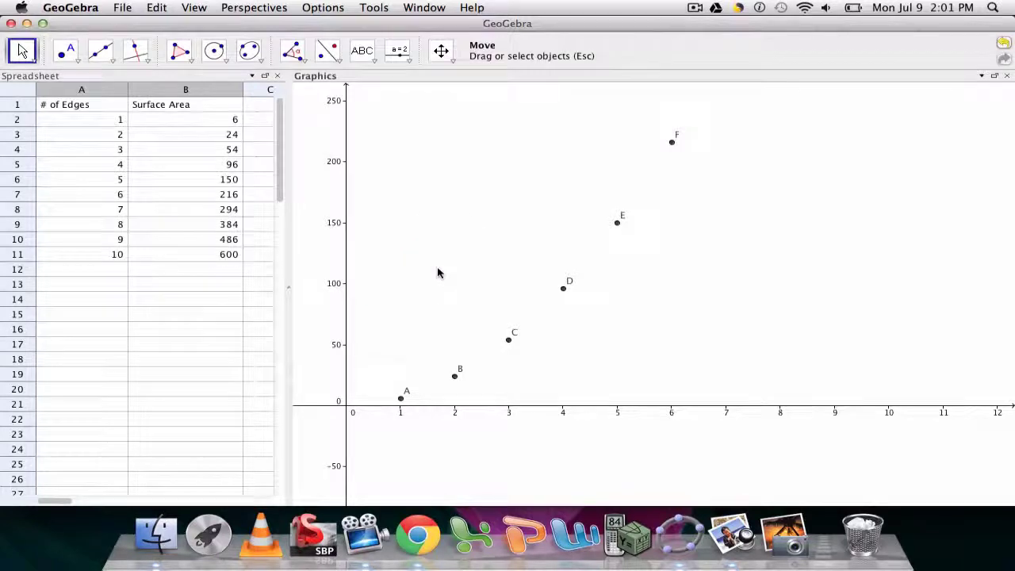
right_click(437, 272)
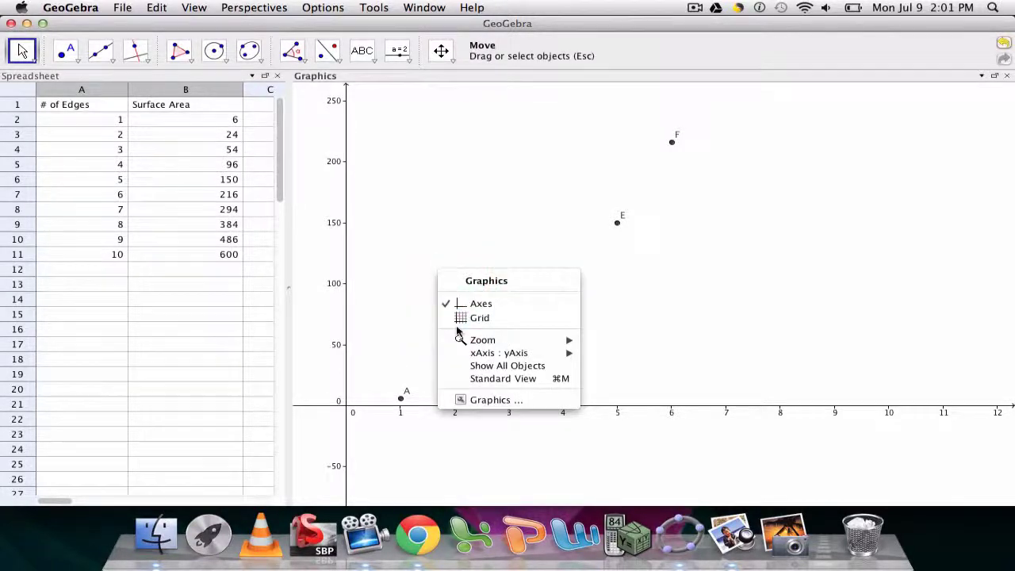
left_click(463, 399)
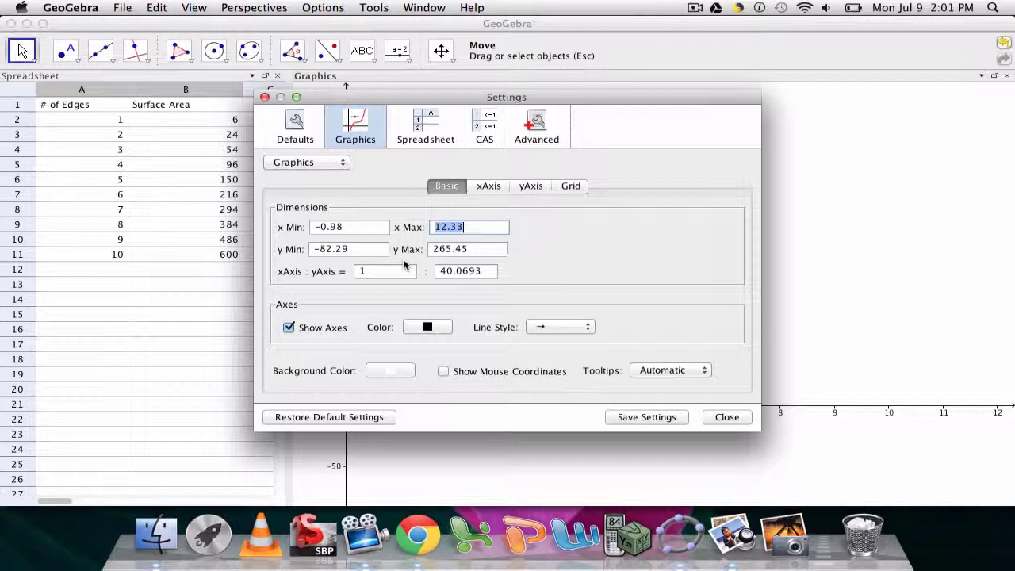
left_click(714, 414)
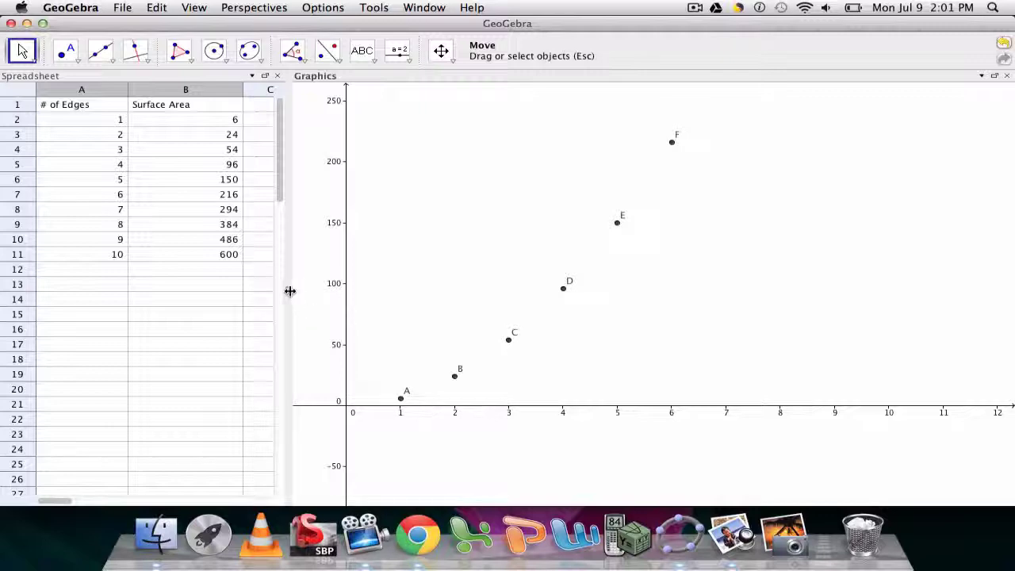
- Widen the spreadsheet panel and enter the heading 'First Difference' in C1
left_click_drag(291, 291, 447, 294)
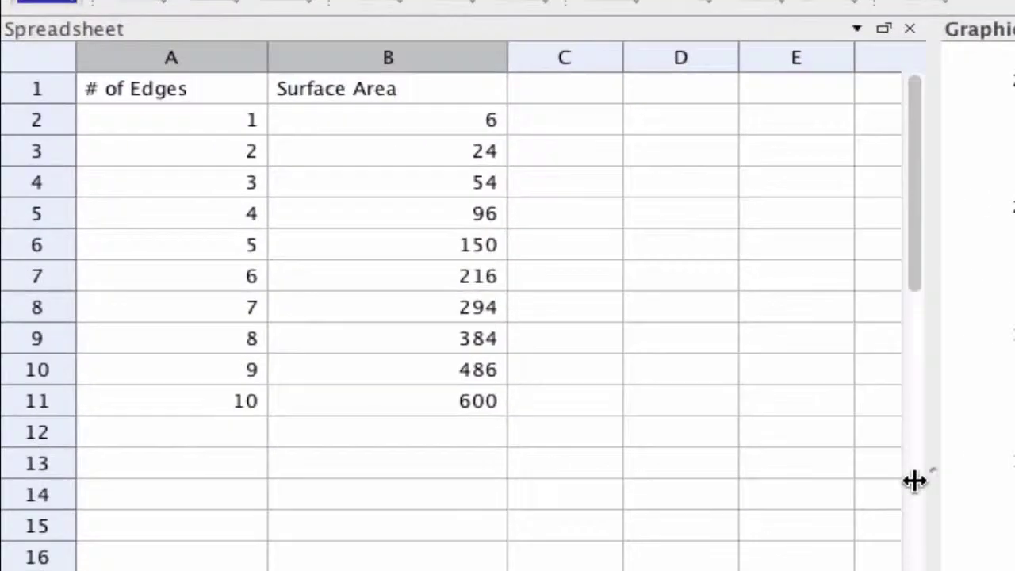
left_click(607, 90)
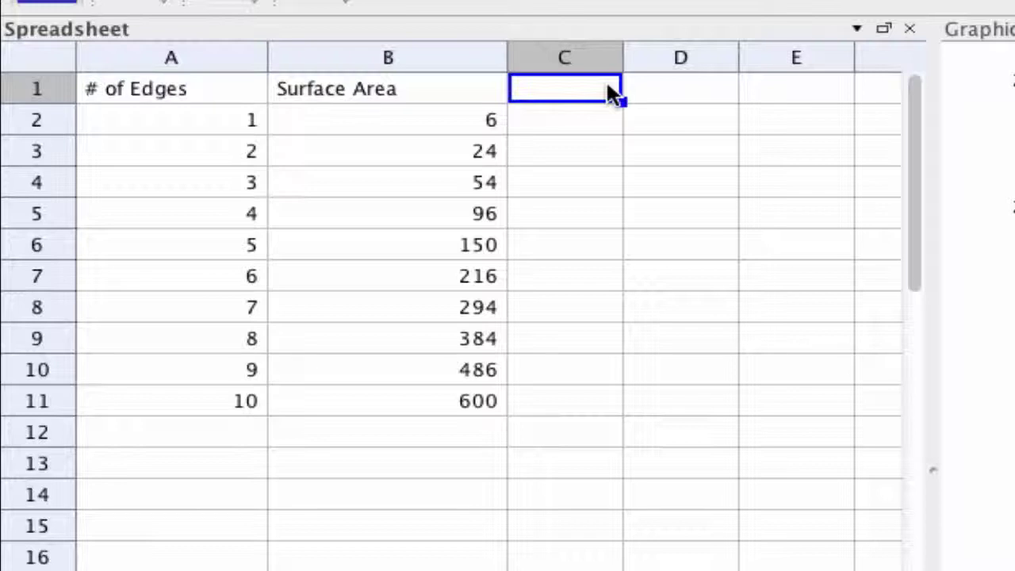
type("First ")
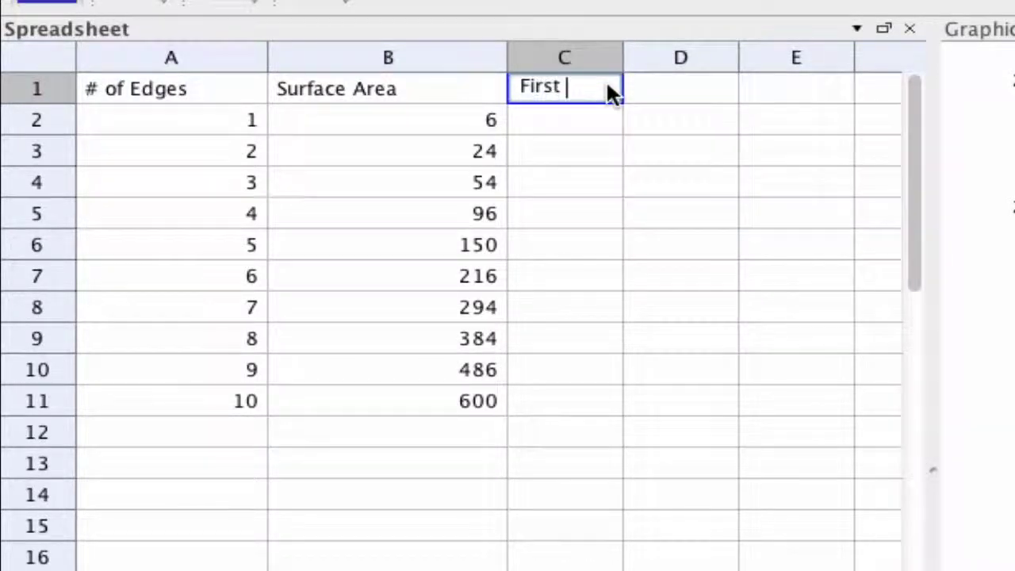
type("Difference")
key("Return")
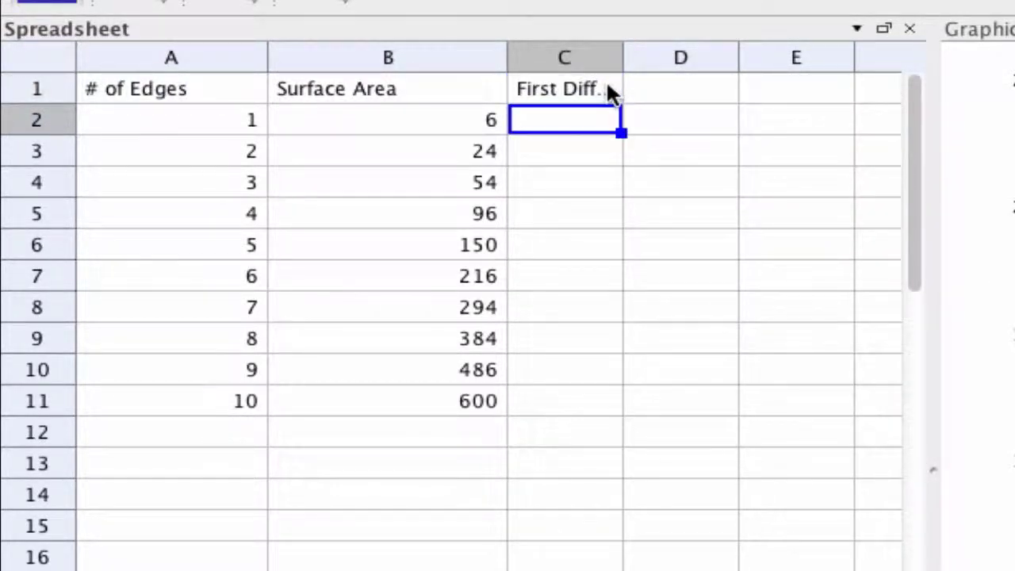
key("Right")
key("Up")
- Enter 'Second Difference' in D1 and widen columns C and D to fit the headings
type("Second Di")
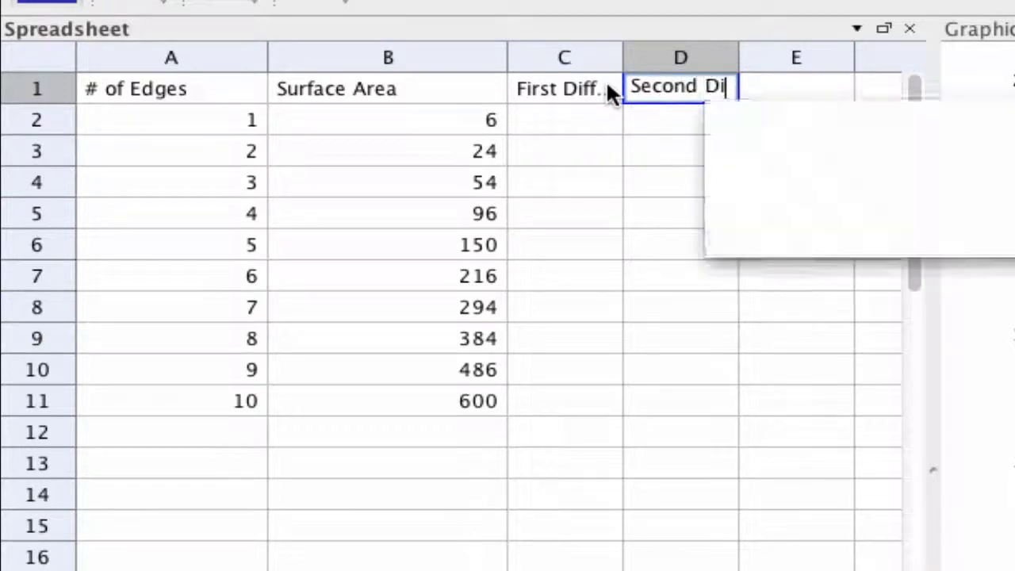
type("fference")
key("Return")
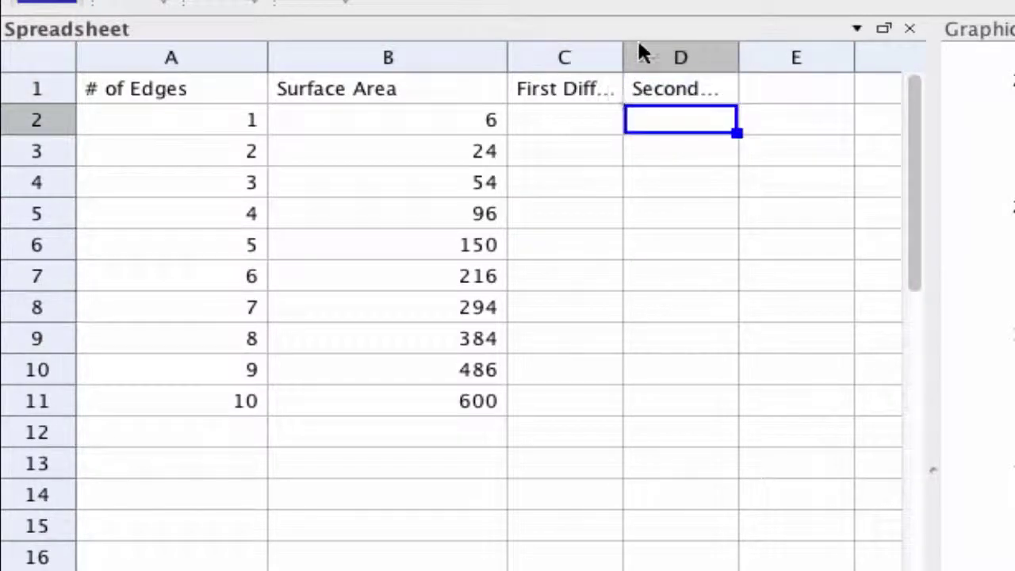
left_click_drag(623, 52, 700, 50)
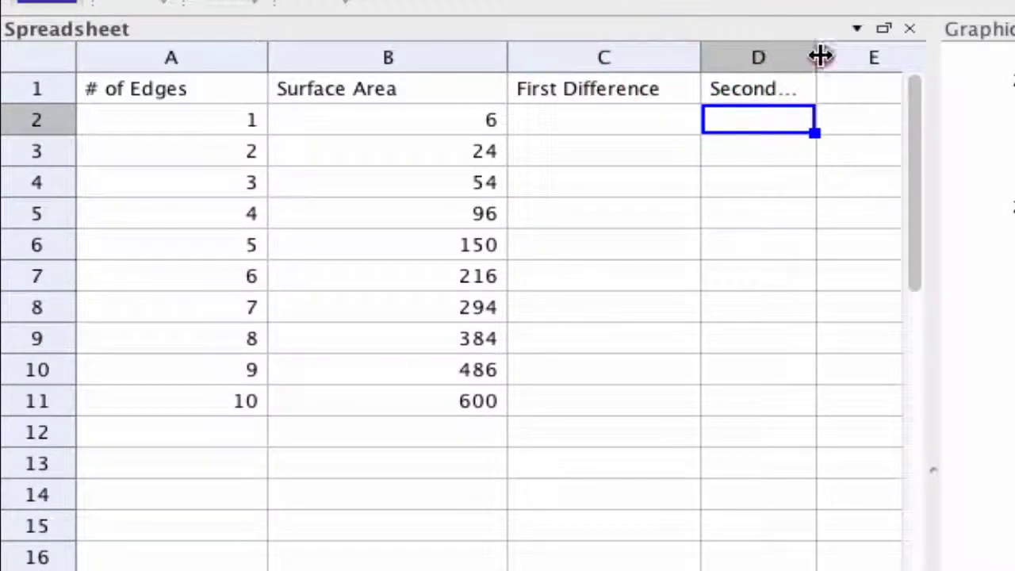
left_click_drag(820, 54, 898, 55)
- Enter =B3-B2 in C2 and fill it down through C10, giving 18 to 114
left_click(657, 93)
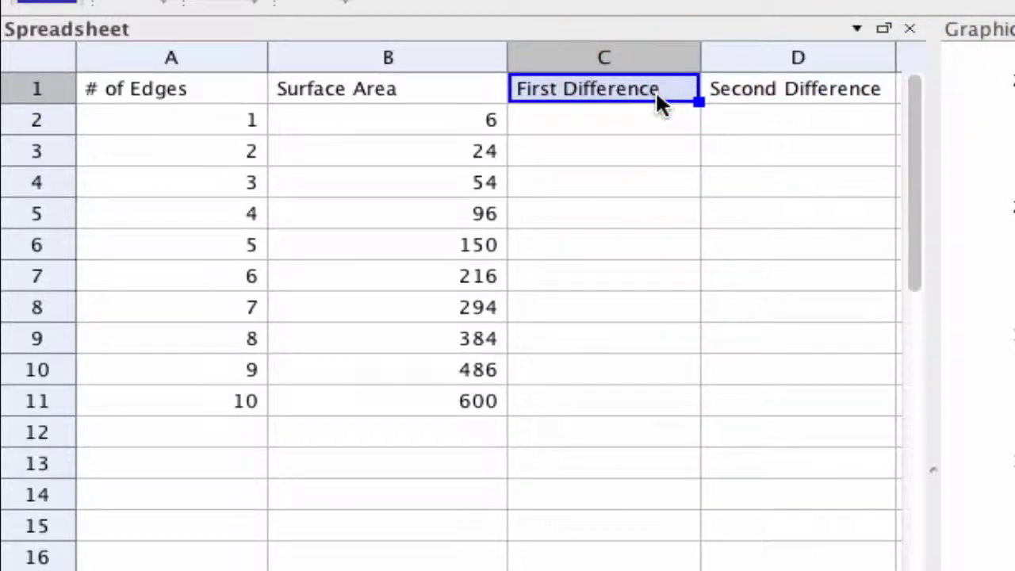
key("Down")
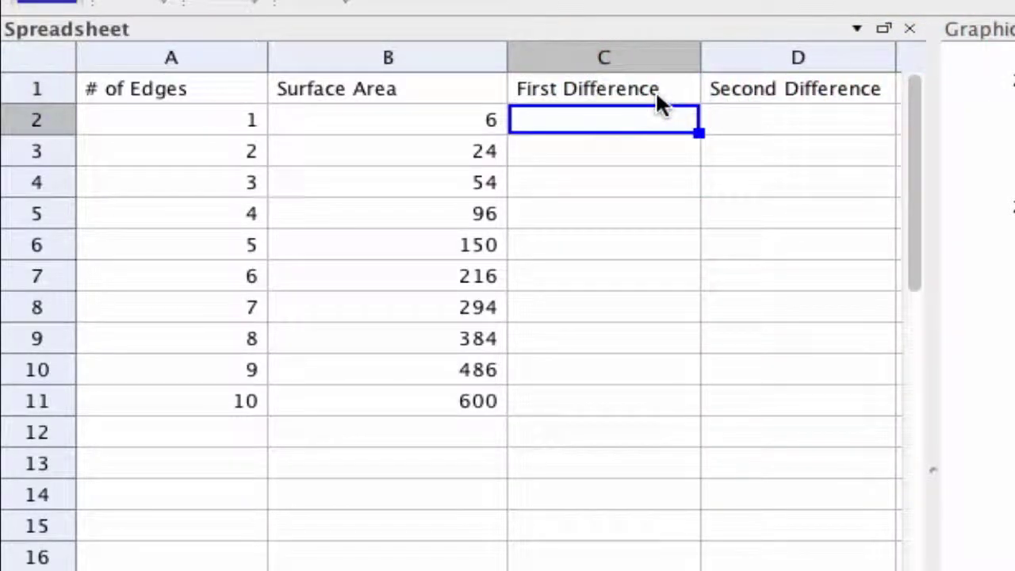
type("=")
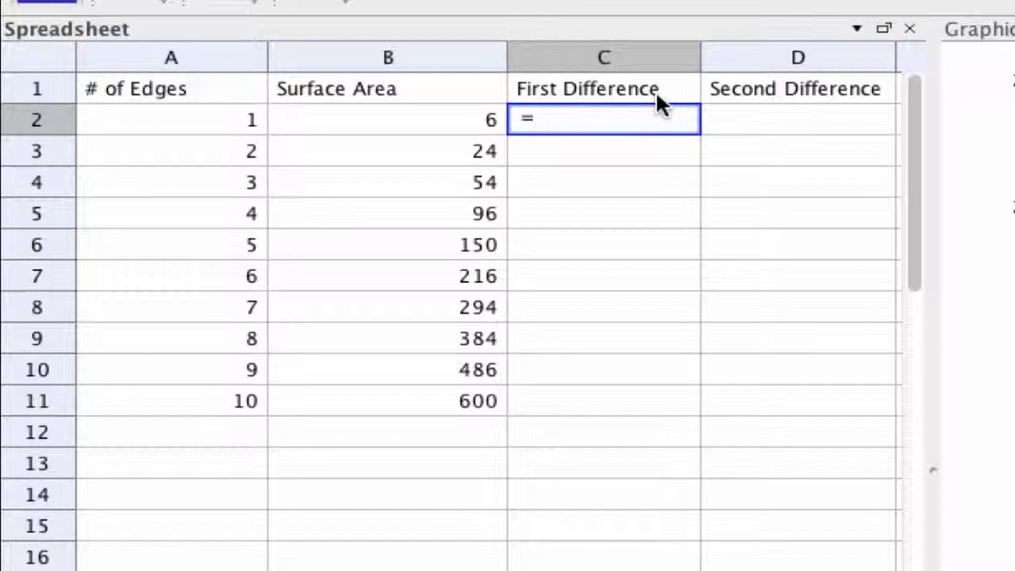
type("B3-B2")
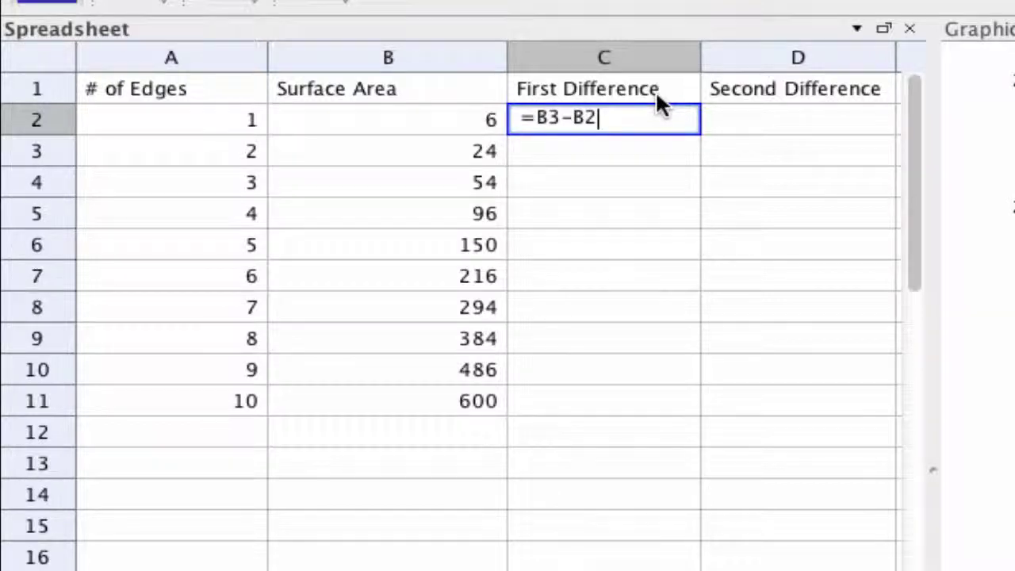
key("Return")
left_click(629, 111)
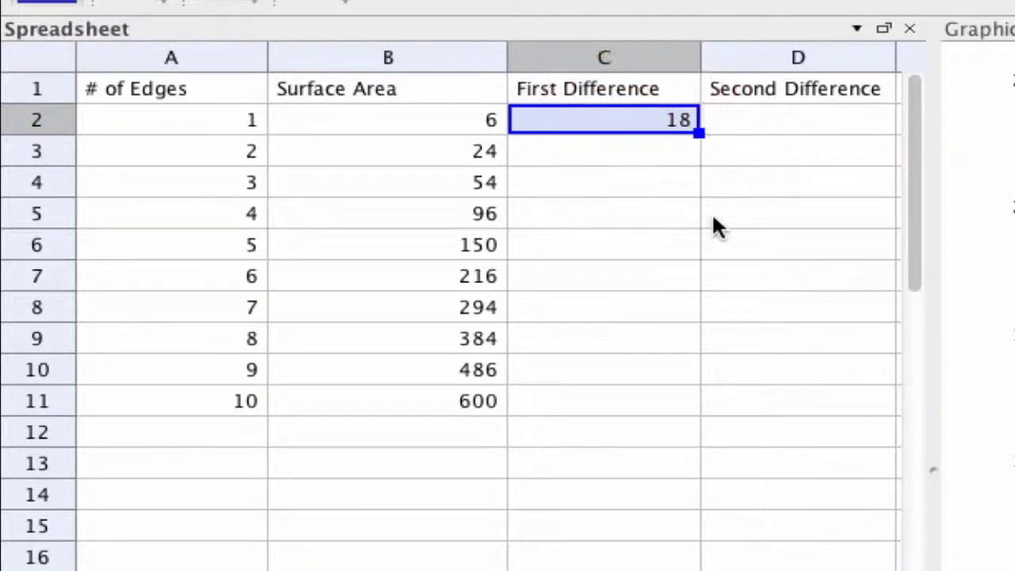
left_click_drag(702, 134, 666, 372)
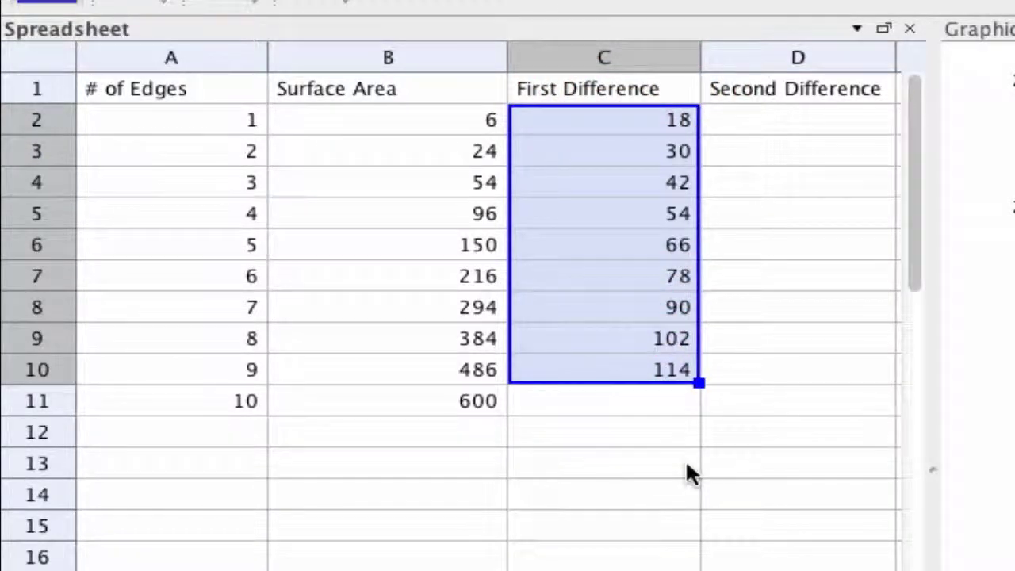
- Try n/a in C11, then delete it so C11 stays empty
left_click(636, 408)
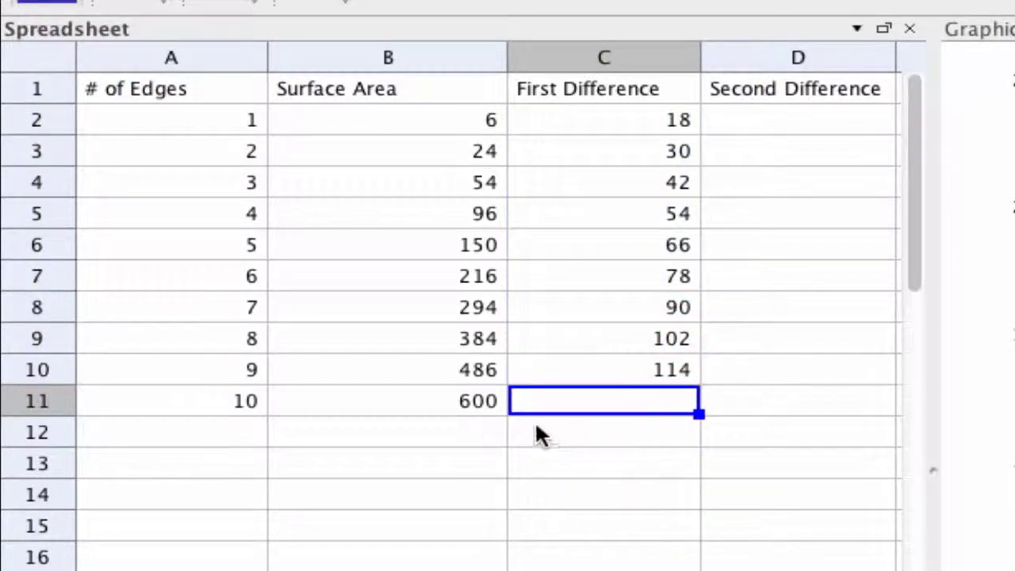
left_click(463, 432)
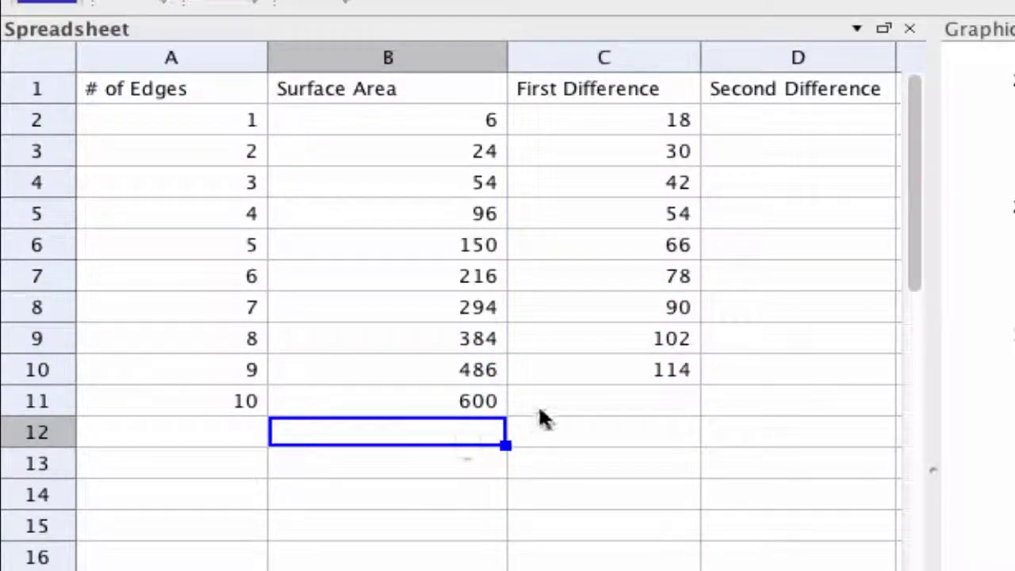
left_click(574, 405)
type("n/a")
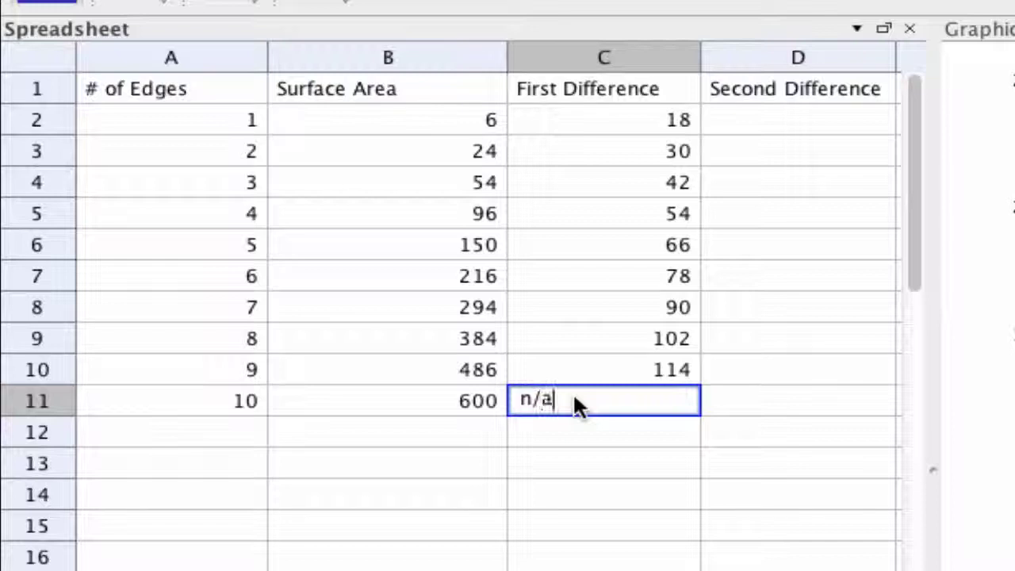
key("Return")
key("Right")
key("Up")
key("Up")
key("Up")
key("Left")
key("Up")
key("Up")
key("Up")
key("Up")
key("Up")
key("Up")
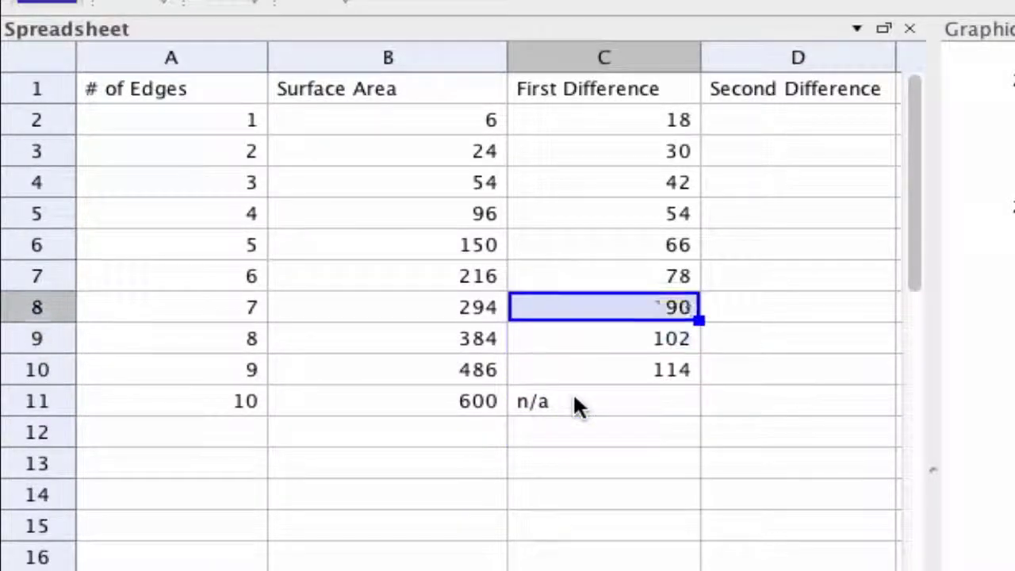
key("Down")
key("Down")
key("Down")
key("Down")
key("Down")
key("Down")
key("Down")
key("Down")
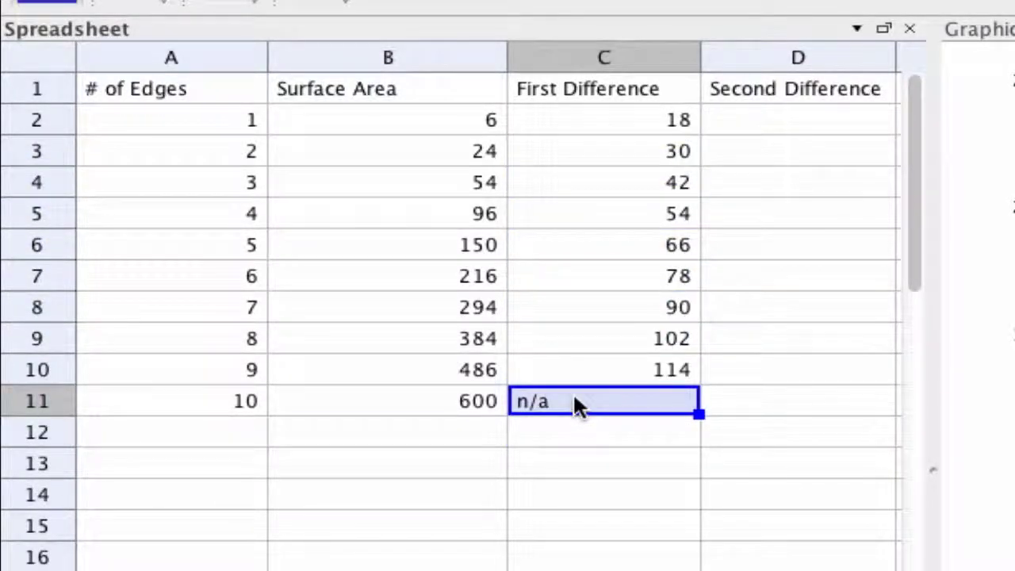
key("Delete")
key("Right")
key("Up")
key("Up")
key("Up")
key("Up")
key("Up")
key("Up")
key("Up")
key("Up")
key("Up")
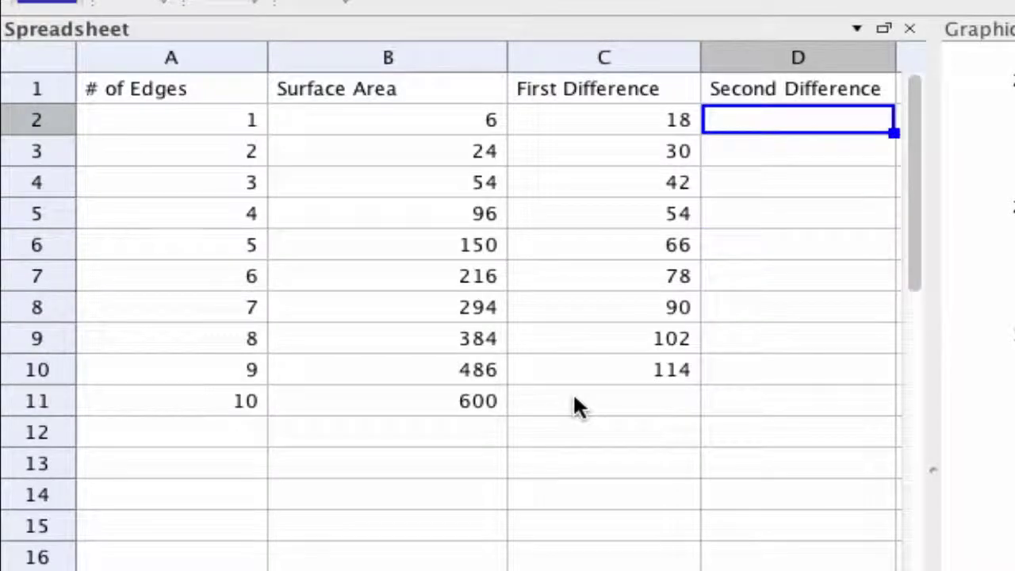
- Enter =C3-C2 in D2 and fill it down through D9, giving a constant 12
type("=")
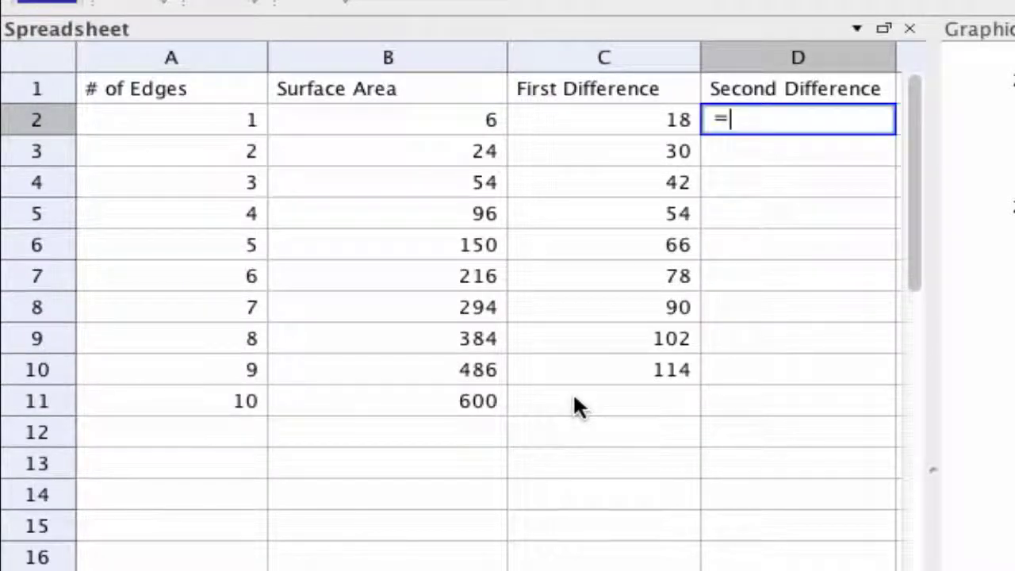
type("c3")
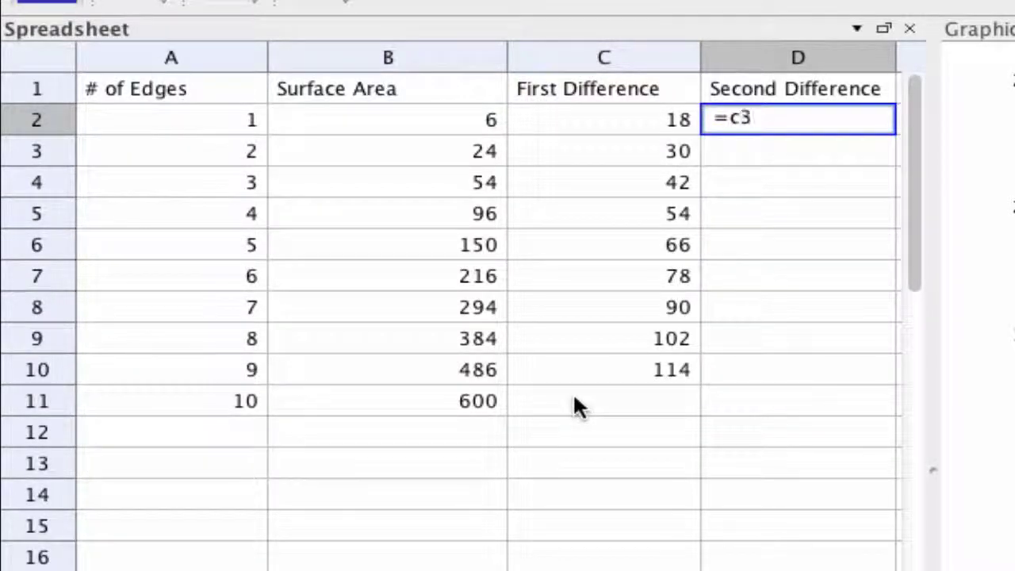
type("-c2")
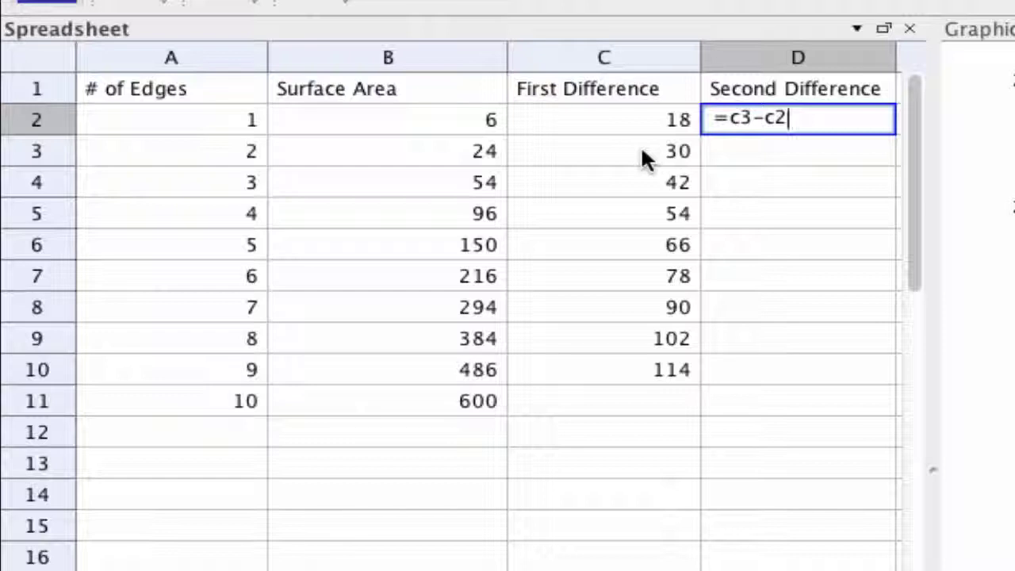
key("Return")
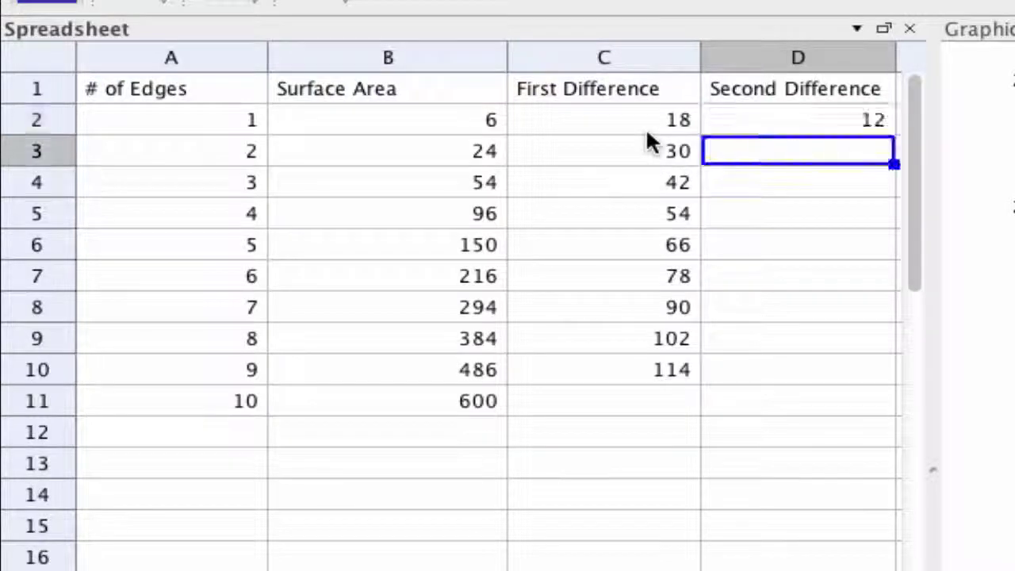
left_click(819, 123)
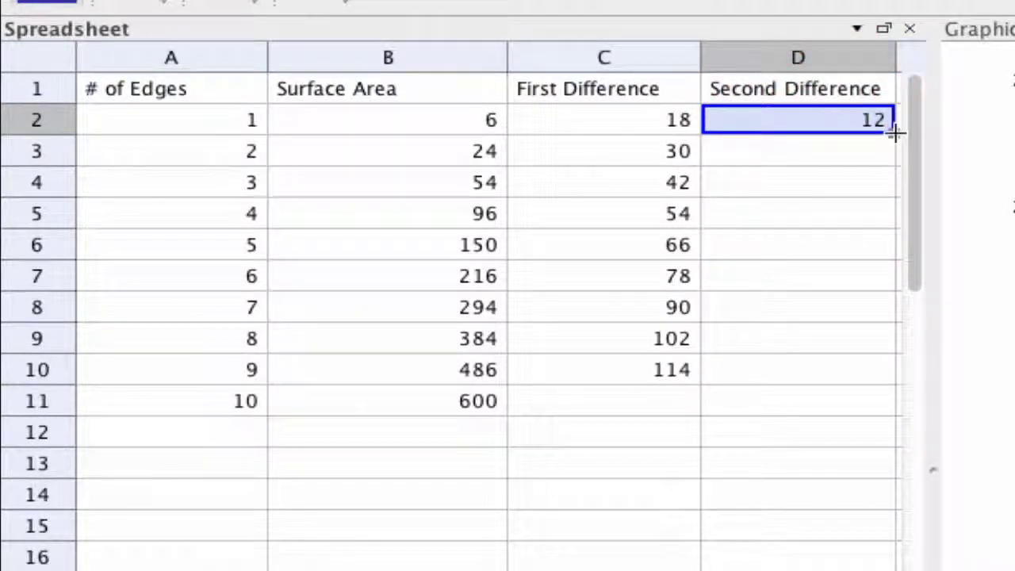
left_click_drag(898, 131, 878, 331)
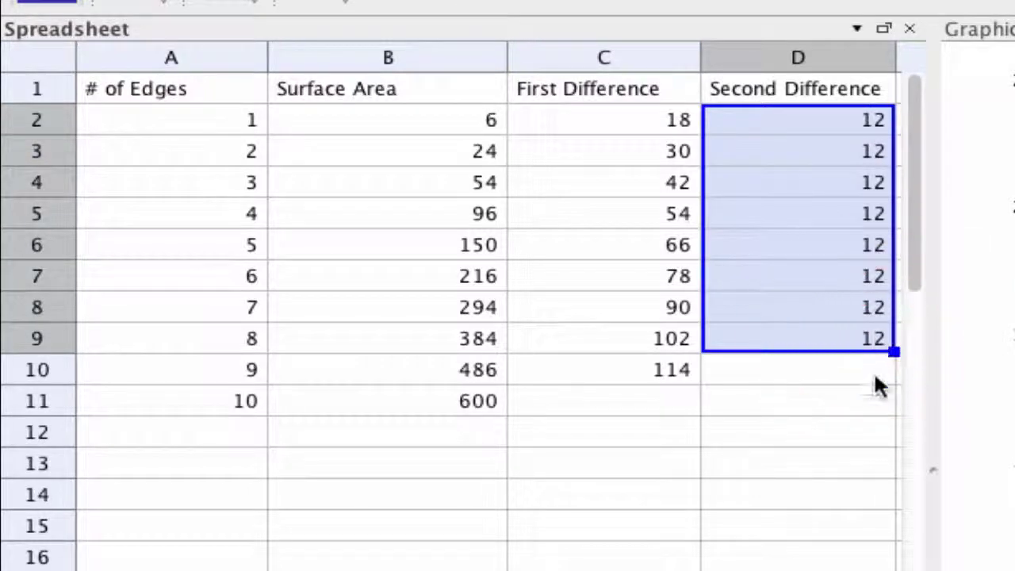
- Highlight the constant second differences of 12 in column D
left_click(812, 371)
left_click(661, 404)
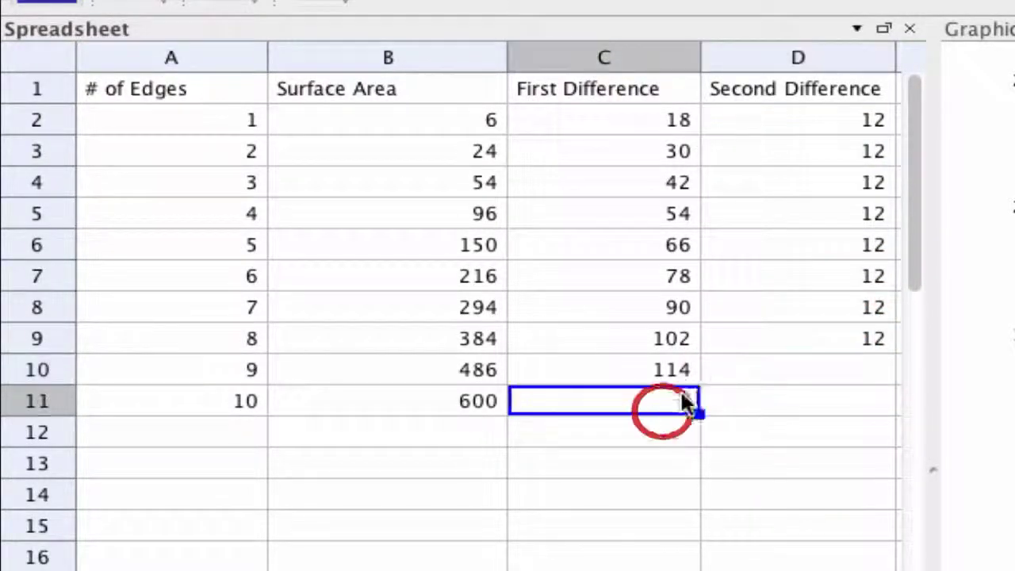
left_click(751, 349)
left_click(707, 397)
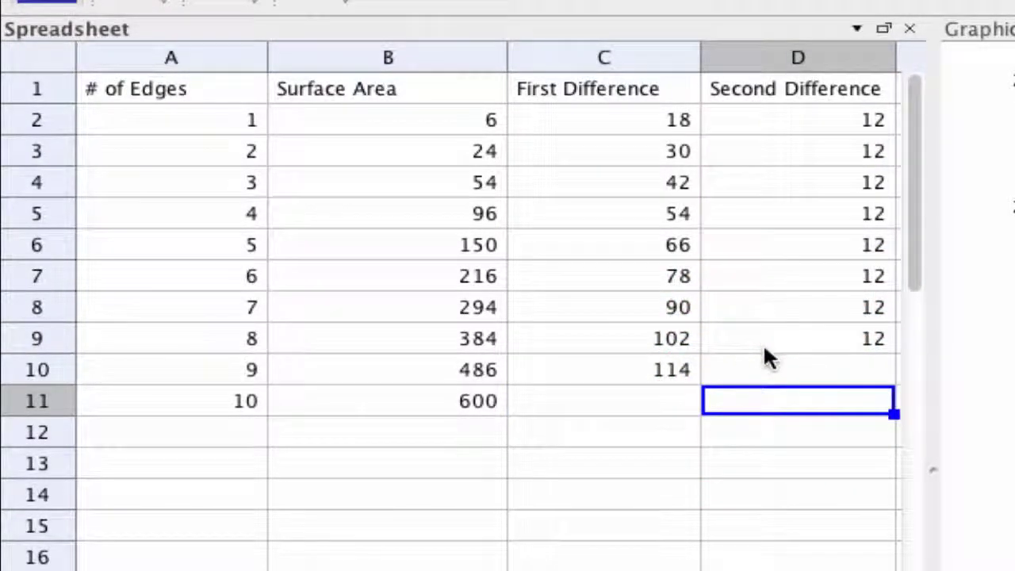
left_click_drag(761, 344, 770, 120)
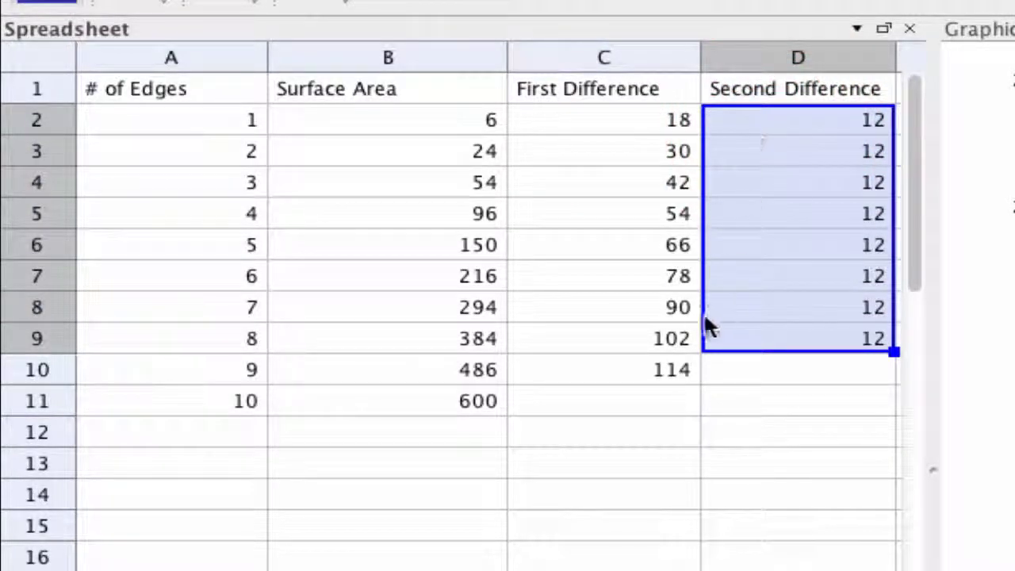
left_click(644, 379)
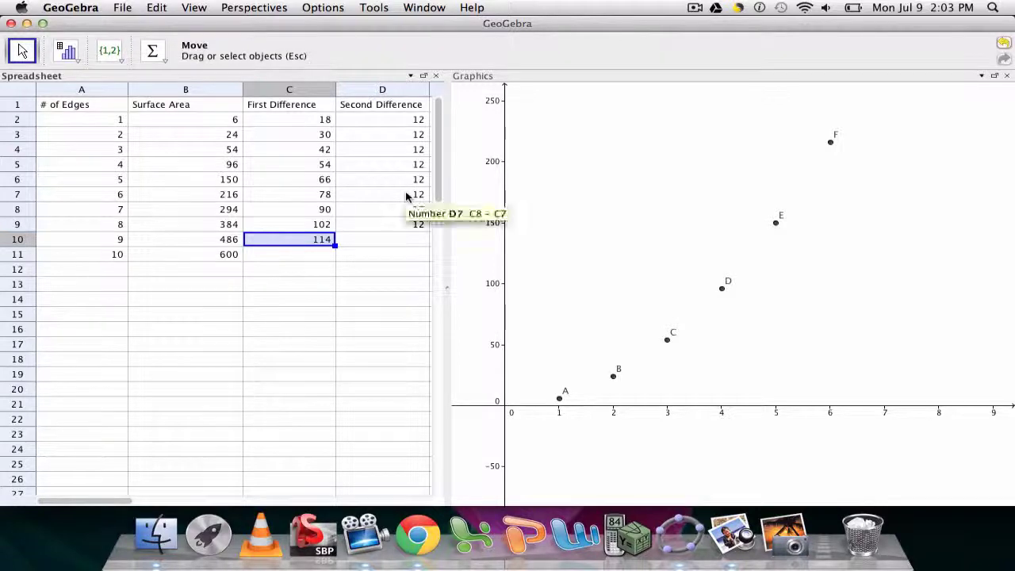
left_click(385, 301)
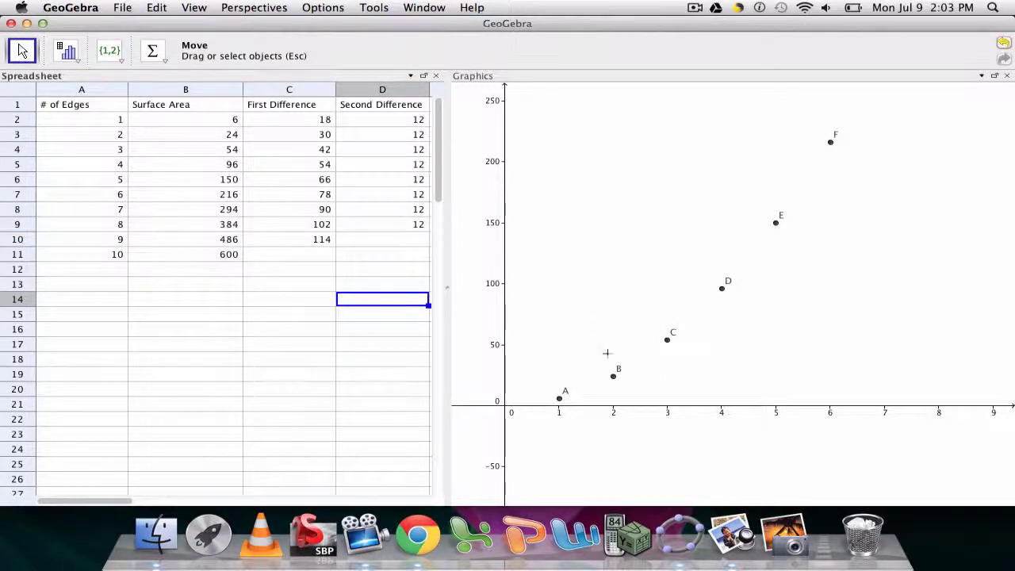